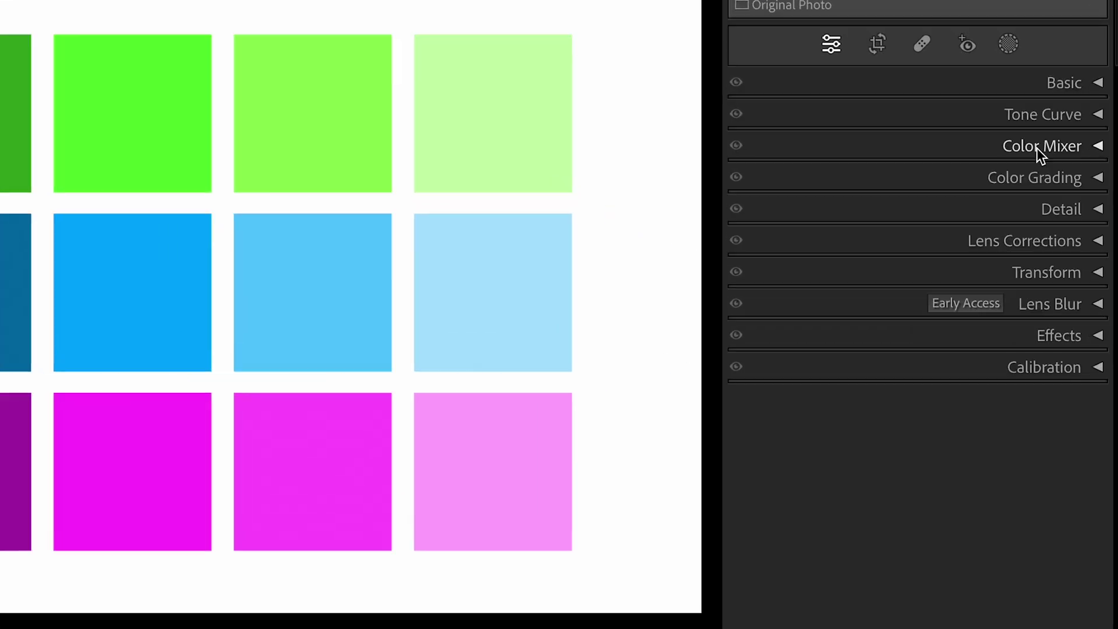
Expand the Color Mixer and try shifting the hue of the Blue range.
click(1060, 248)
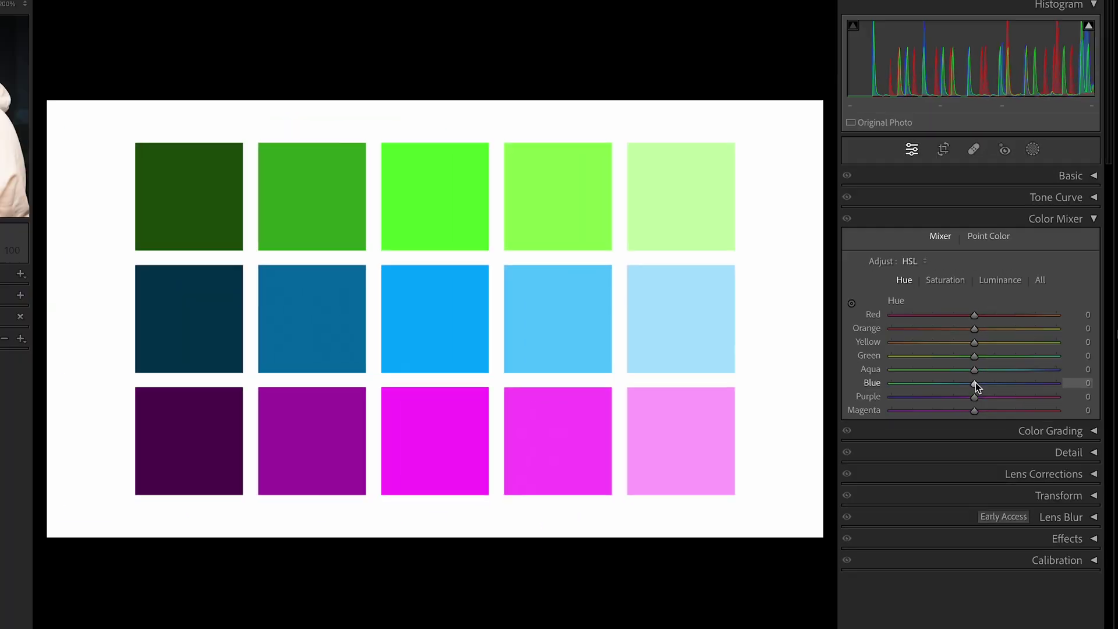
click(975, 382)
drag(998, 384, 941, 389)
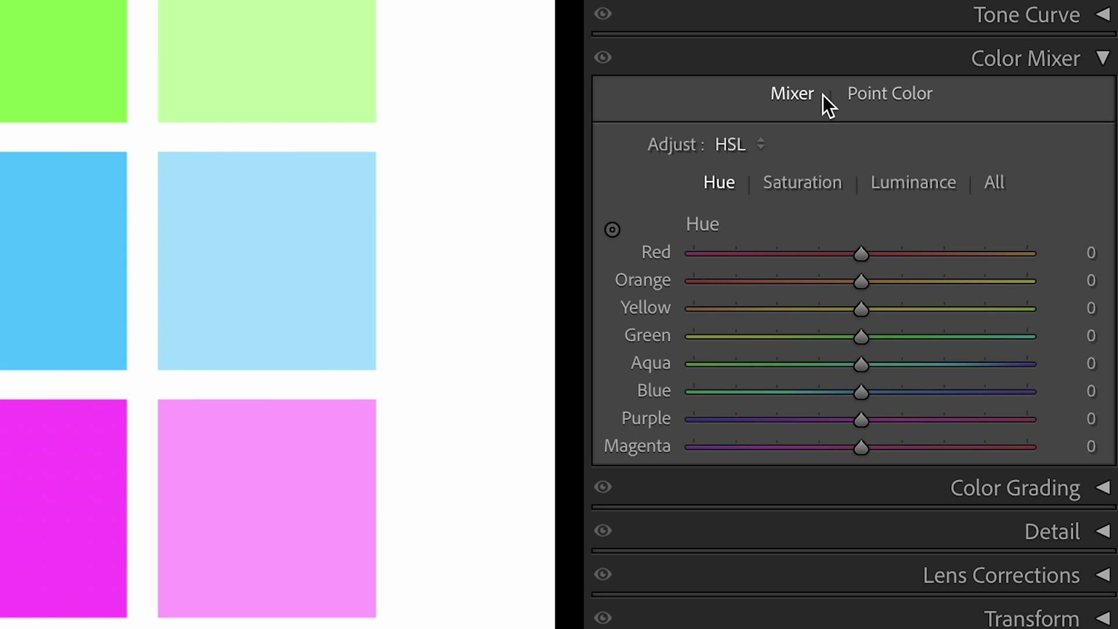
Switch the Color Mixer to Point Color and sample the bright blue square in the centre of the chart.
click(870, 95)
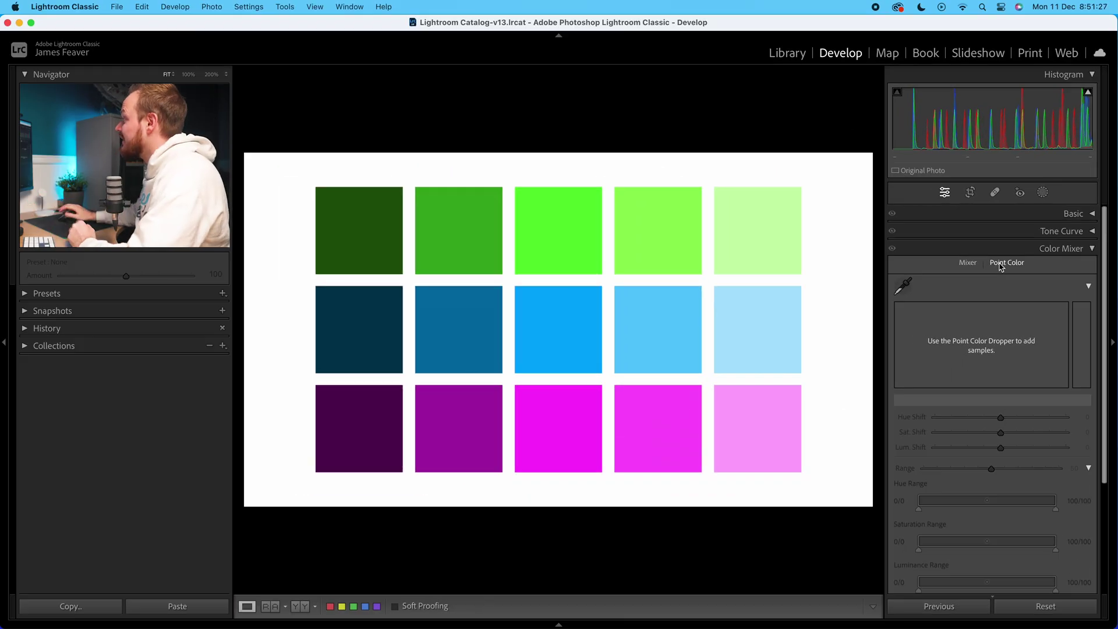
click(904, 286)
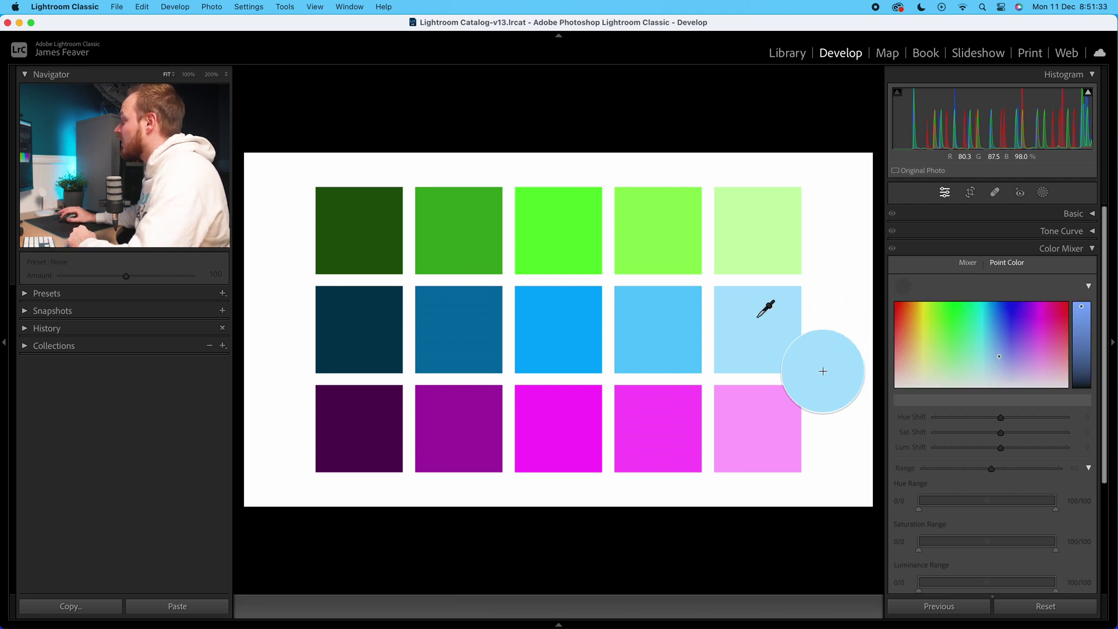
click(567, 319)
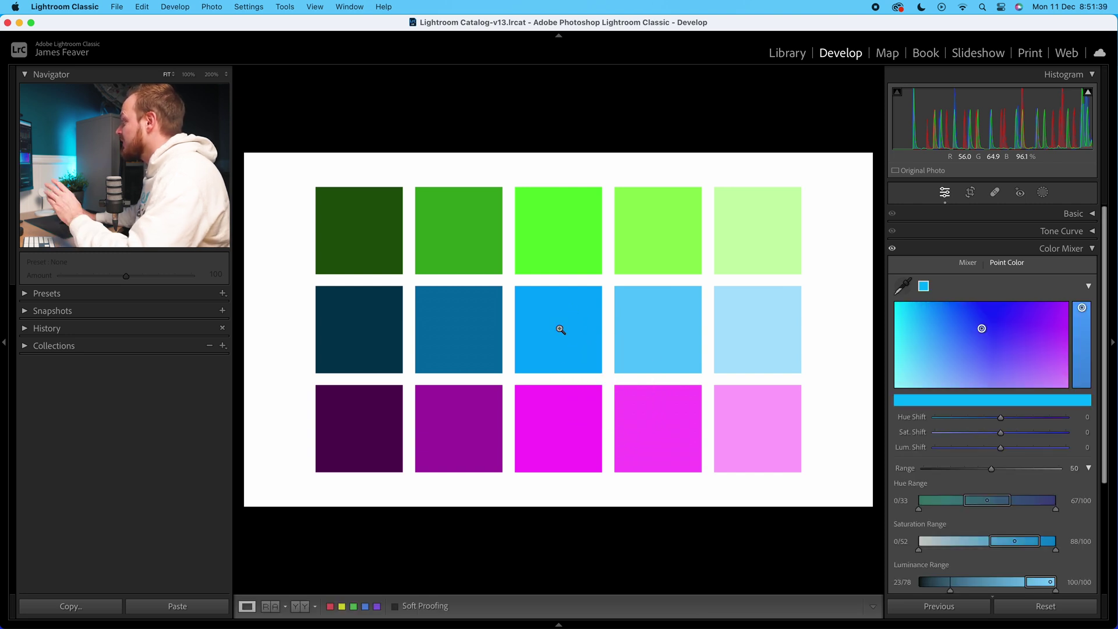
Turn on Visualize Range for the blue colour sample.
scroll(946, 345, down, 2)
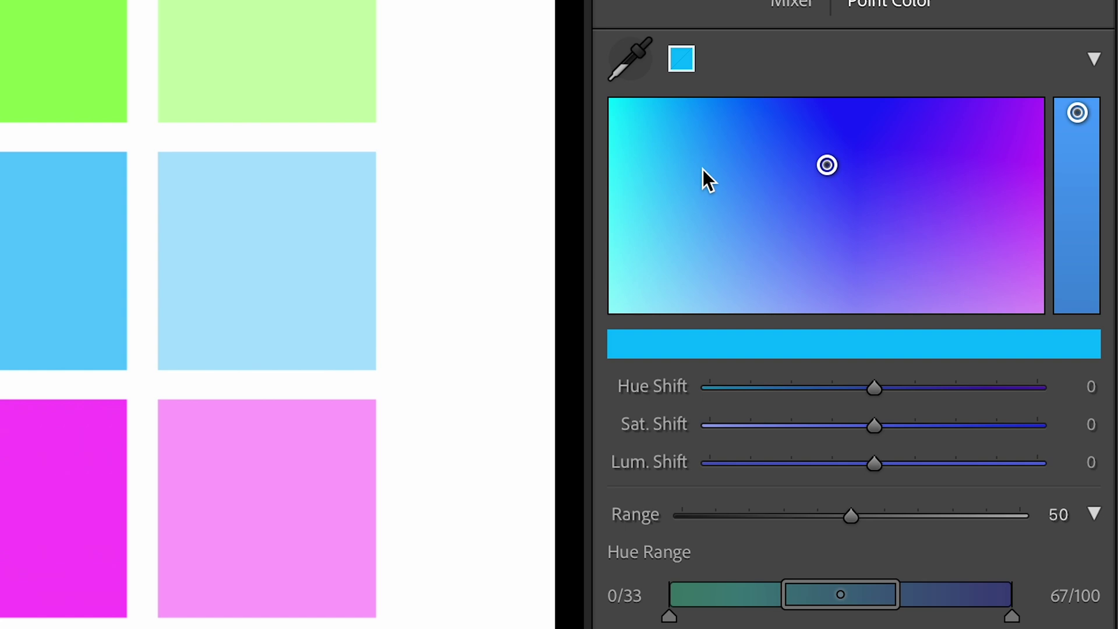
scroll(703, 169, down, 1)
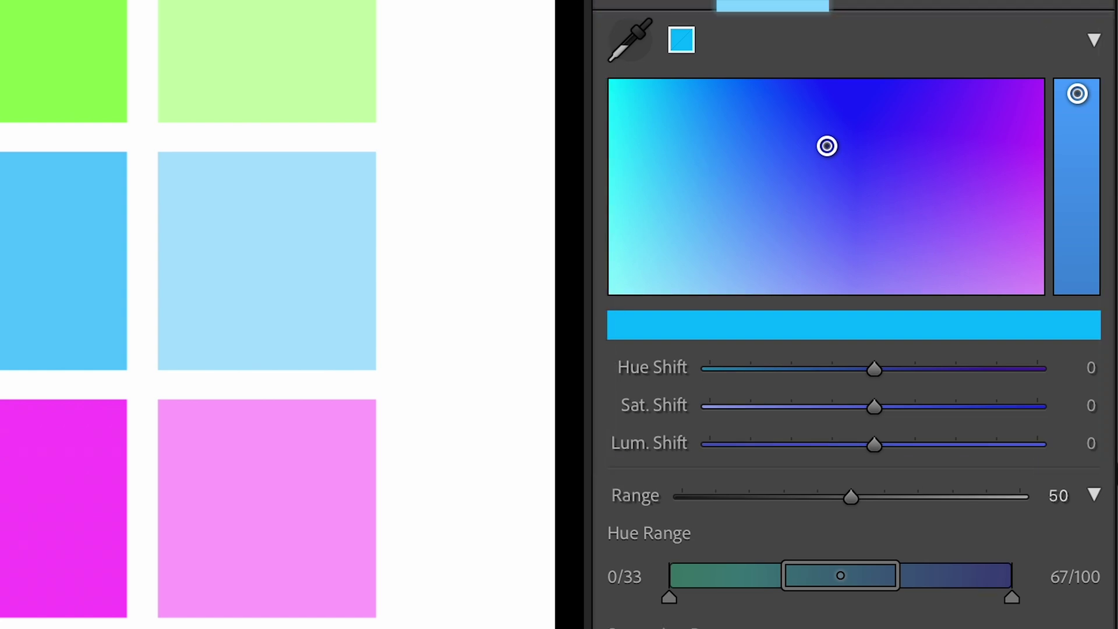
scroll(714, 371, down, 4)
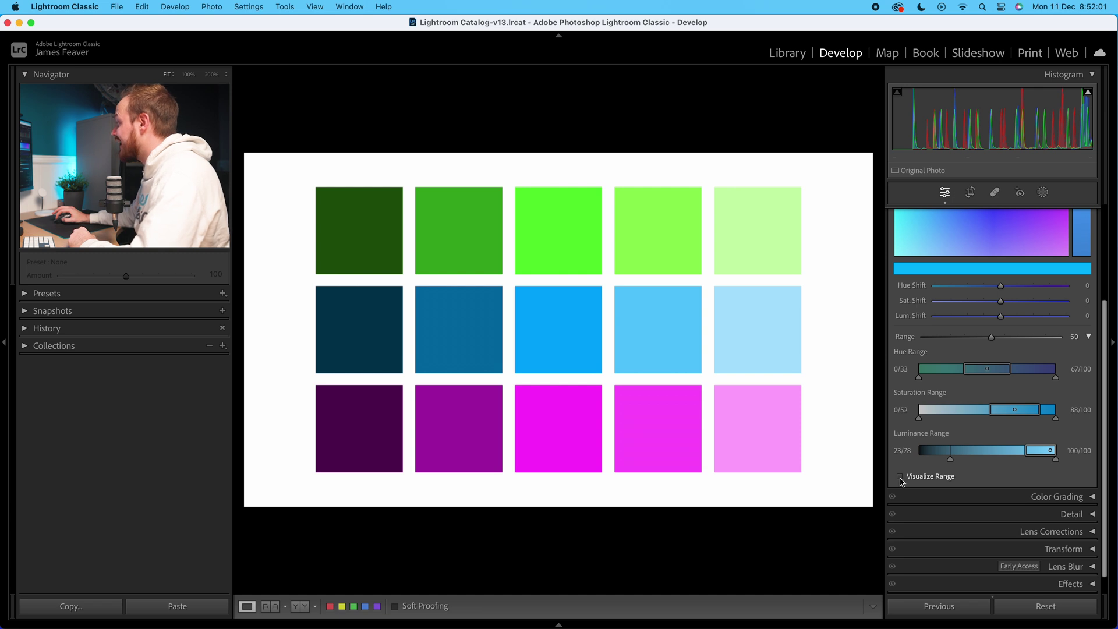
click(900, 478)
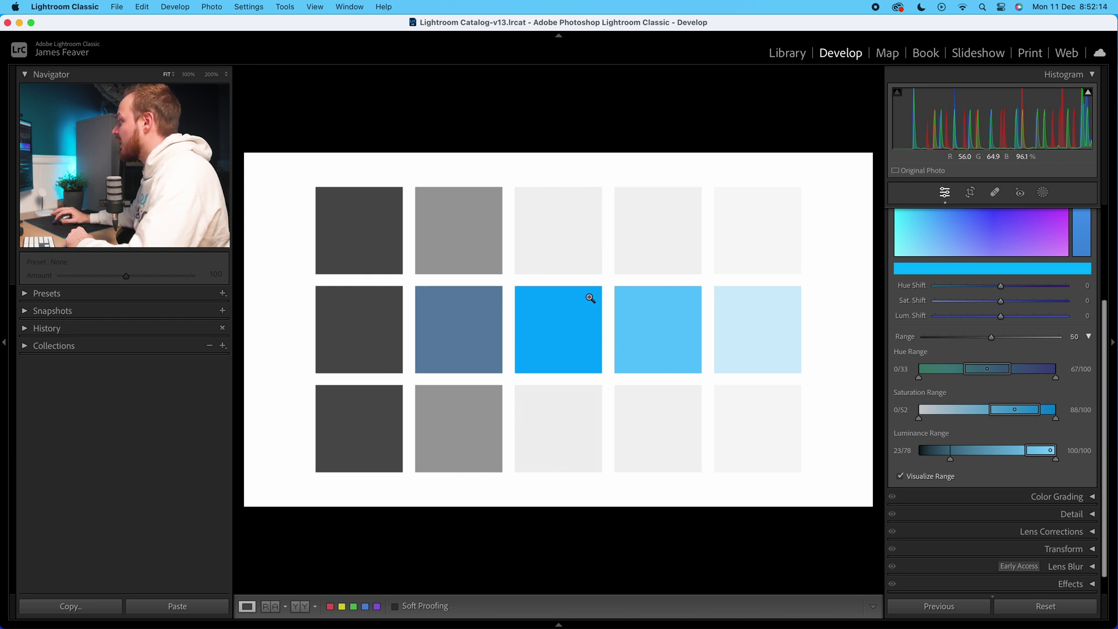
Try widening the blue sample's Range to 90, and finally reduce it to 0.
scroll(1074, 396, up, 2)
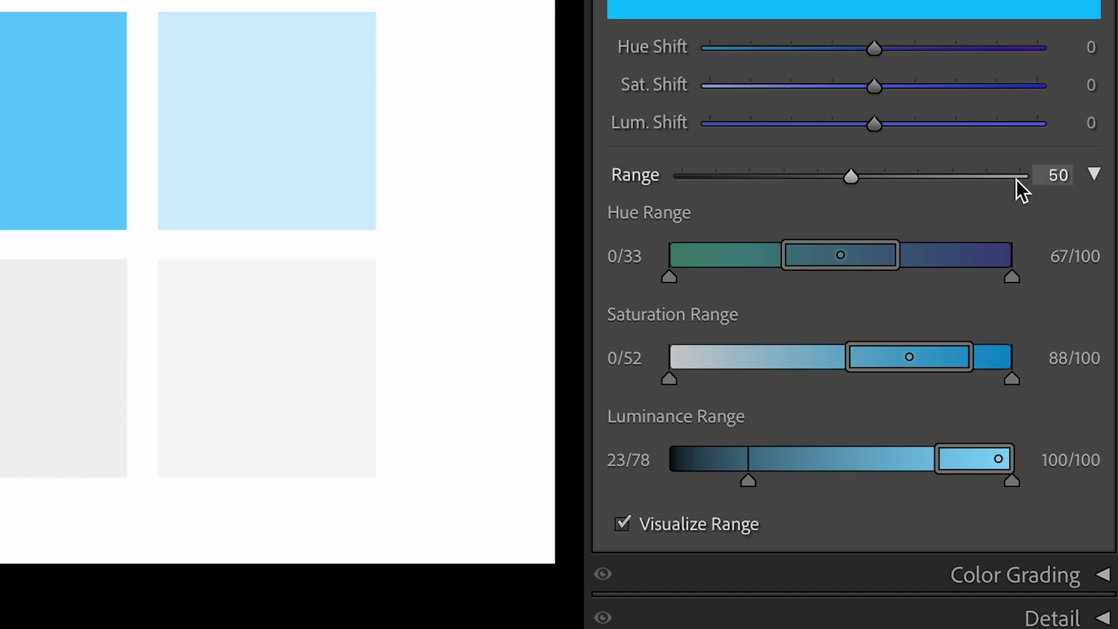
drag(850, 177, 949, 177)
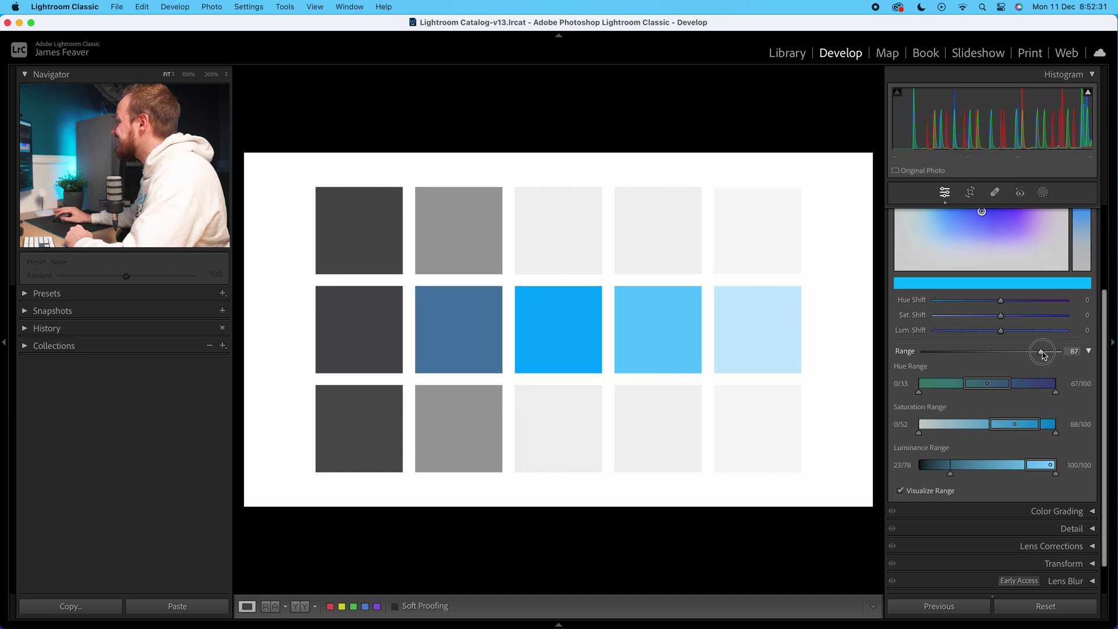
drag(1042, 354, 1045, 353)
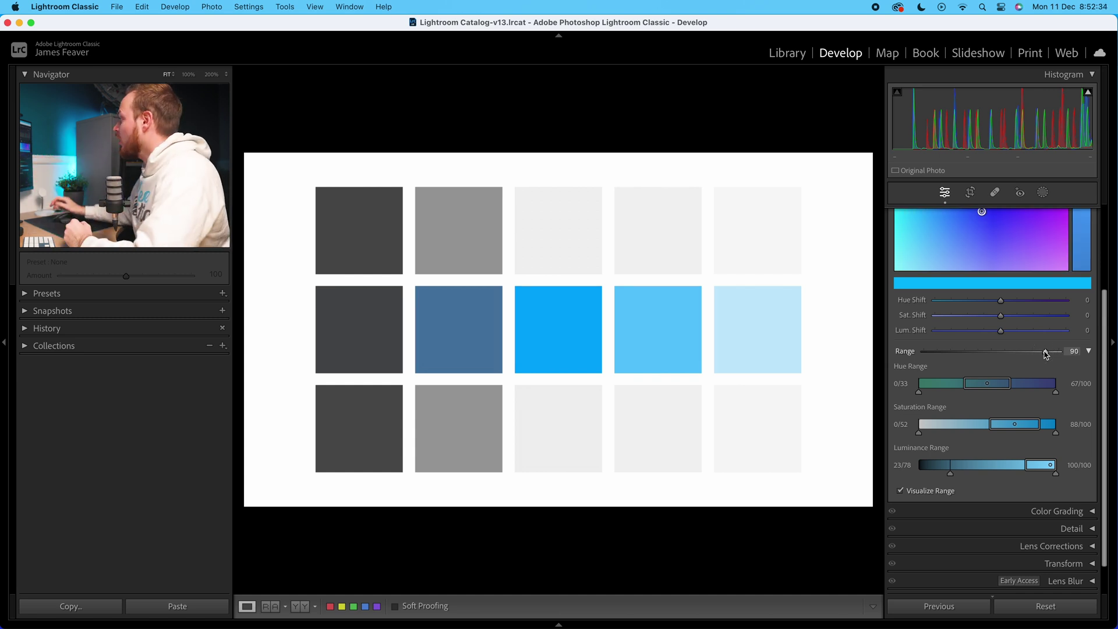
drag(1042, 353, 933, 353)
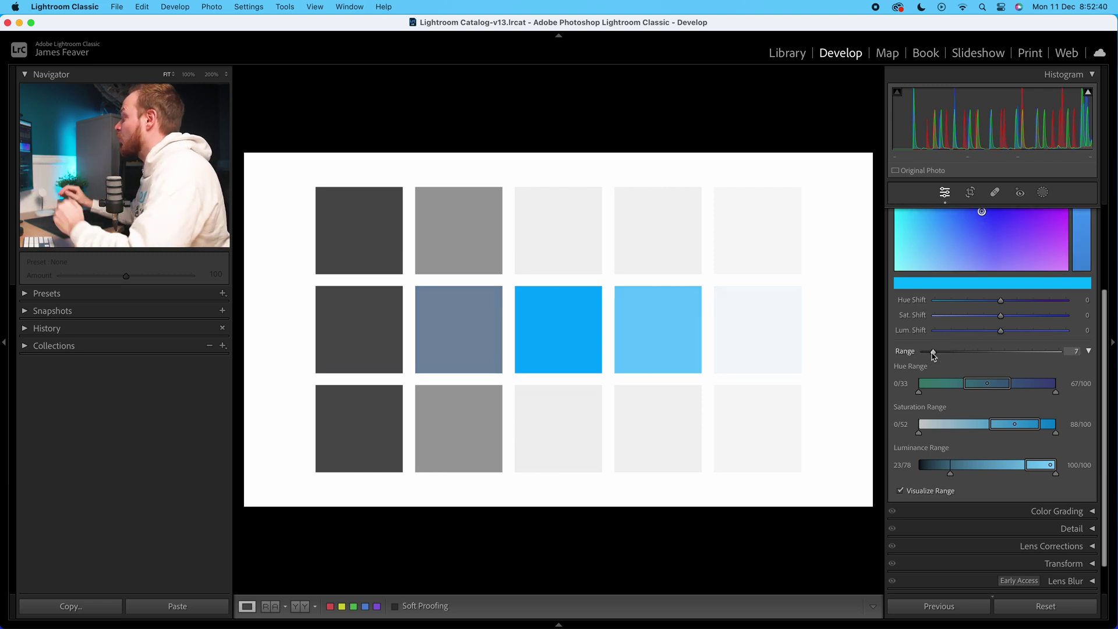
drag(933, 354, 917, 360)
scroll(923, 253, up, 3)
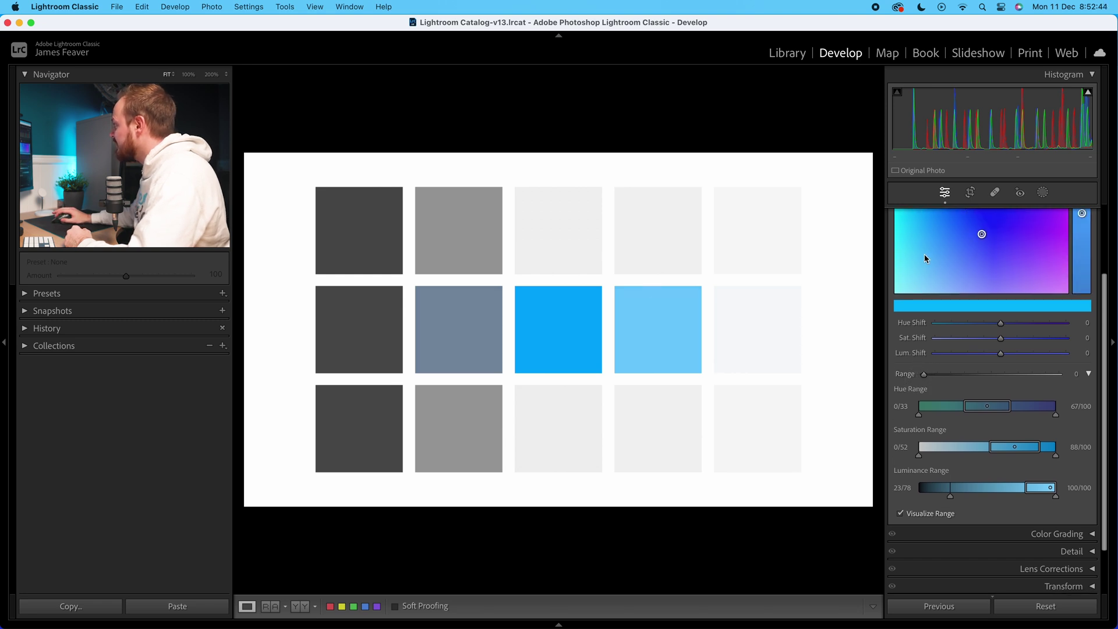
mouse_move(923, 388)
mouse_down()
mouse_move(1046, 389)
mouse_move(922, 389)
mouse_up()
Narrow the blue sample's Hue Range to 46/46 at the lower end and 53/53 at the upper end.
scroll(969, 393, down, 1)
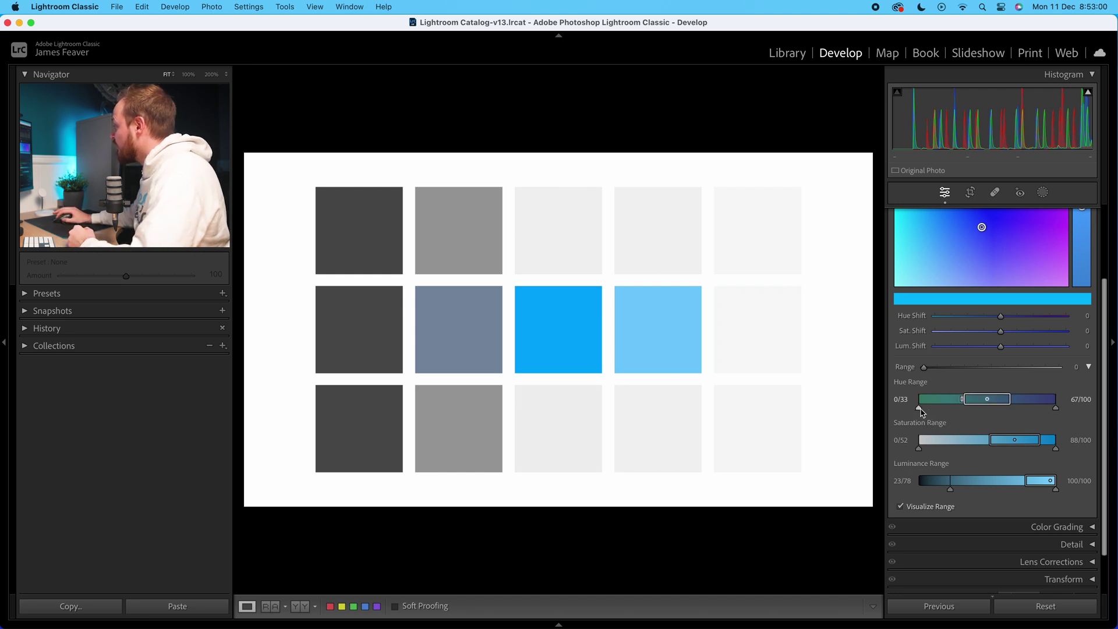
drag(919, 408, 981, 411)
drag(1056, 409, 983, 409)
Narrow the Saturation Range to 60/60 through 74/74 and raise the lower outer limit of the Luminance Range to 50.
scroll(960, 431, down, 1)
drag(919, 438, 1001, 438)
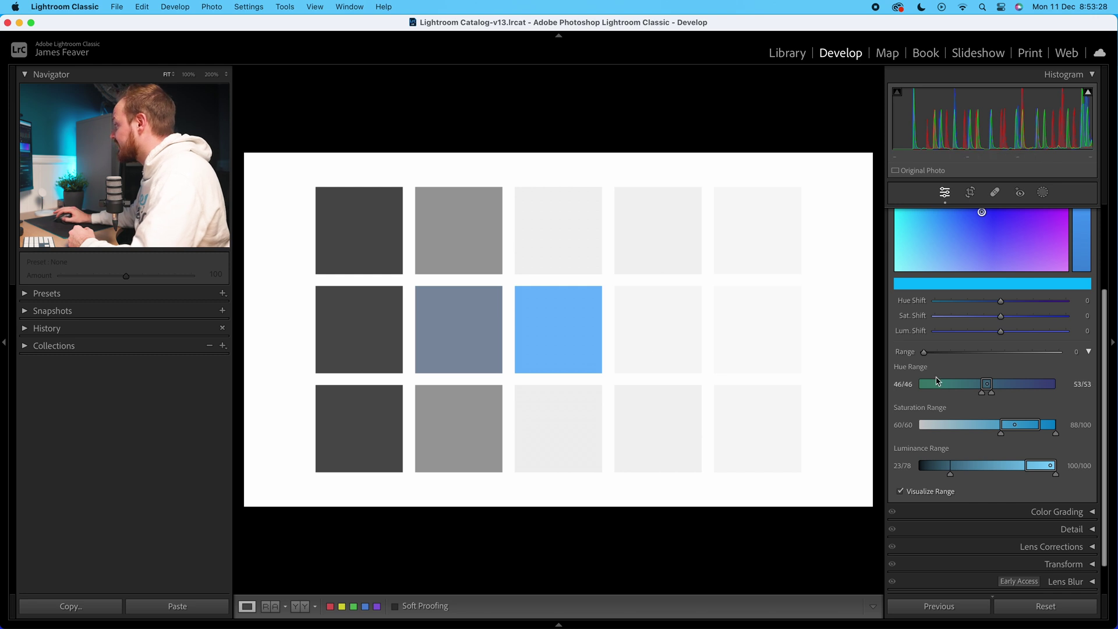
drag(1057, 437, 1020, 440)
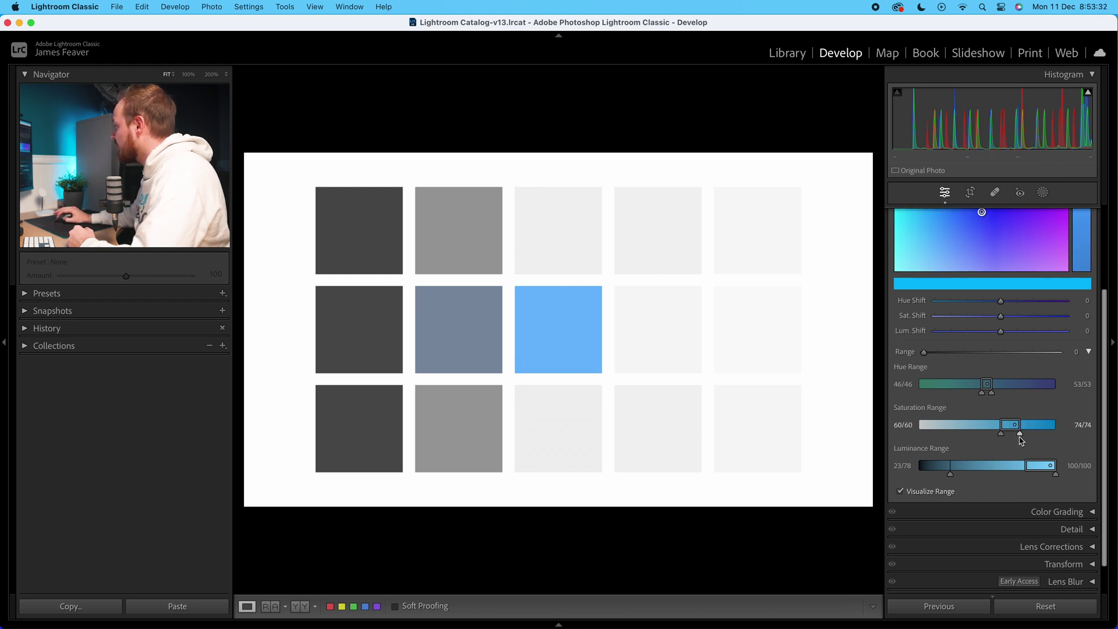
drag(950, 476, 953, 476)
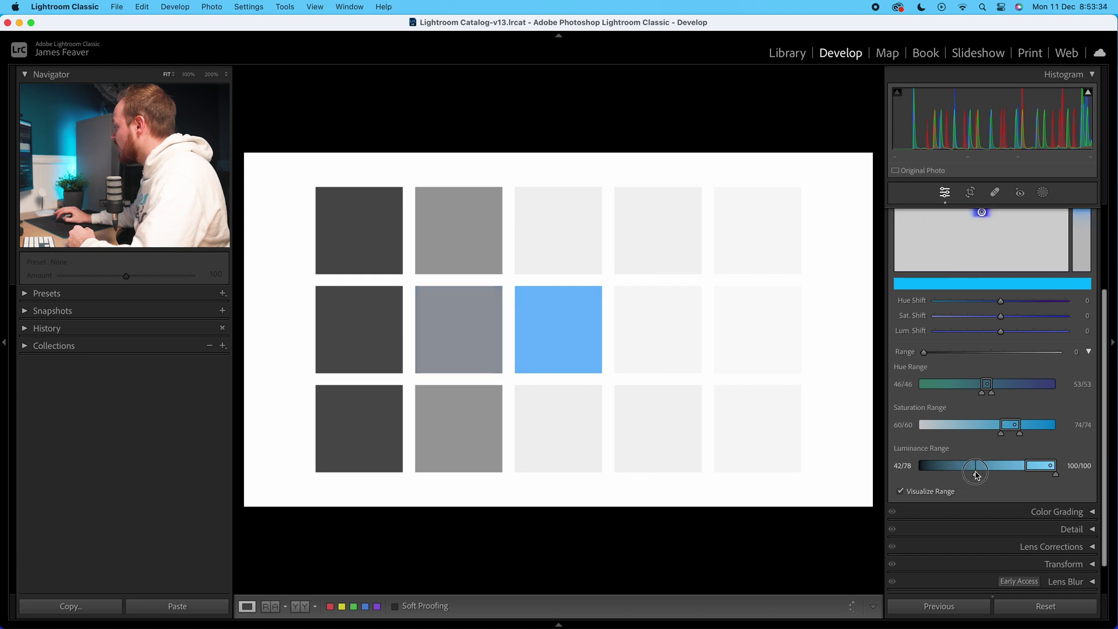
drag(986, 474, 987, 474)
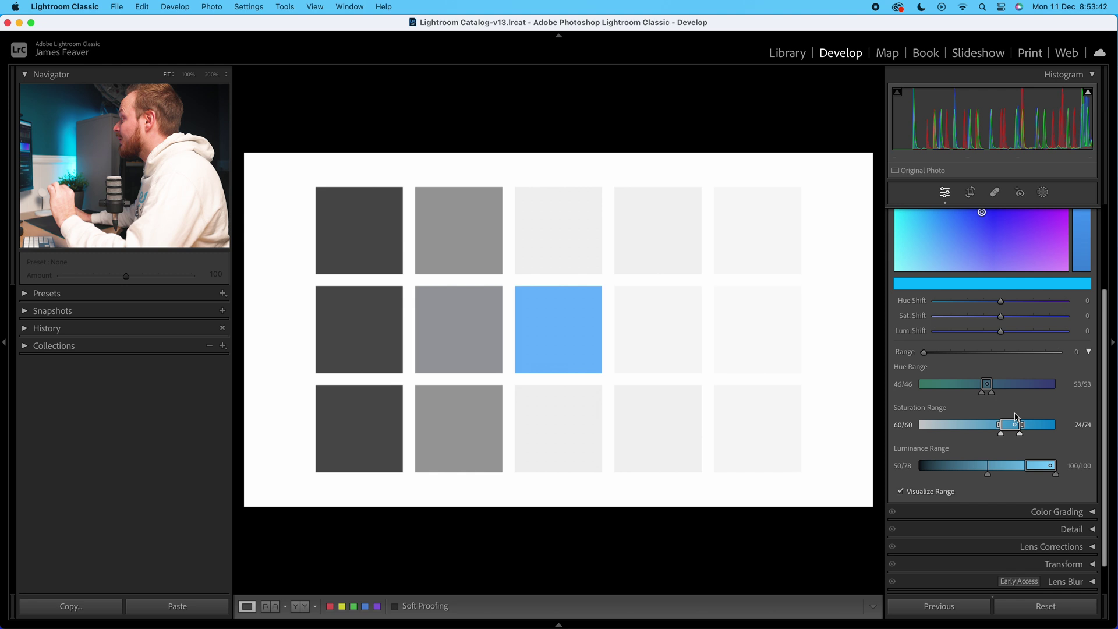
Try Hue Shift values of 87 and −85 on the blue sample, plus a Sat. Shift of 68 and Lum. Shift of −82.
scroll(1001, 408, up, 1)
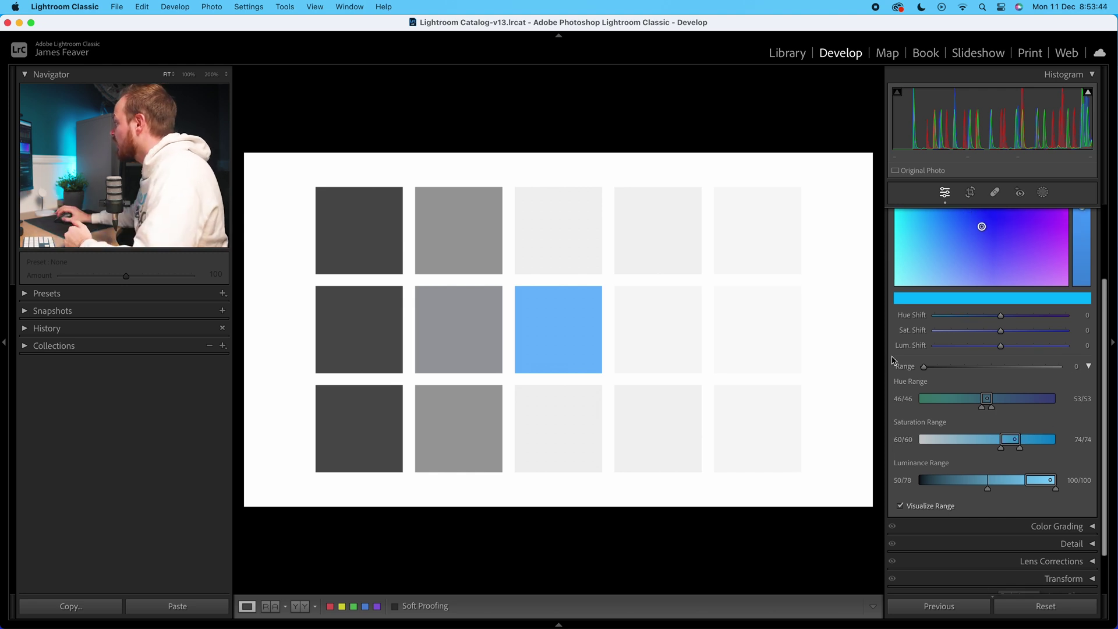
scroll(979, 477, up, 2)
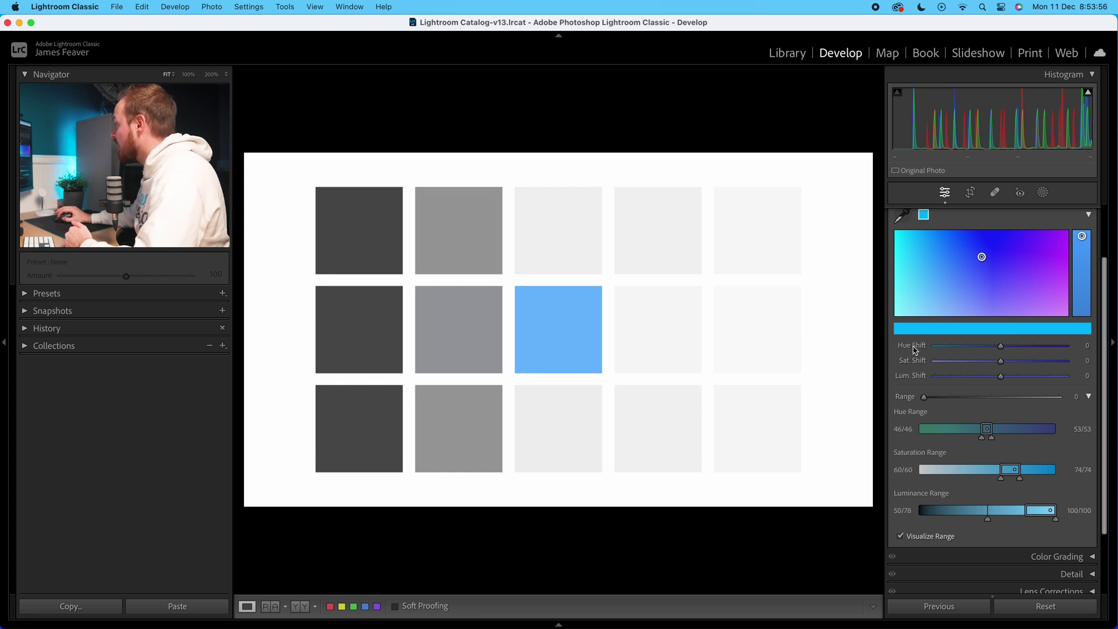
click(1000, 346)
drag(1002, 348, 1057, 349)
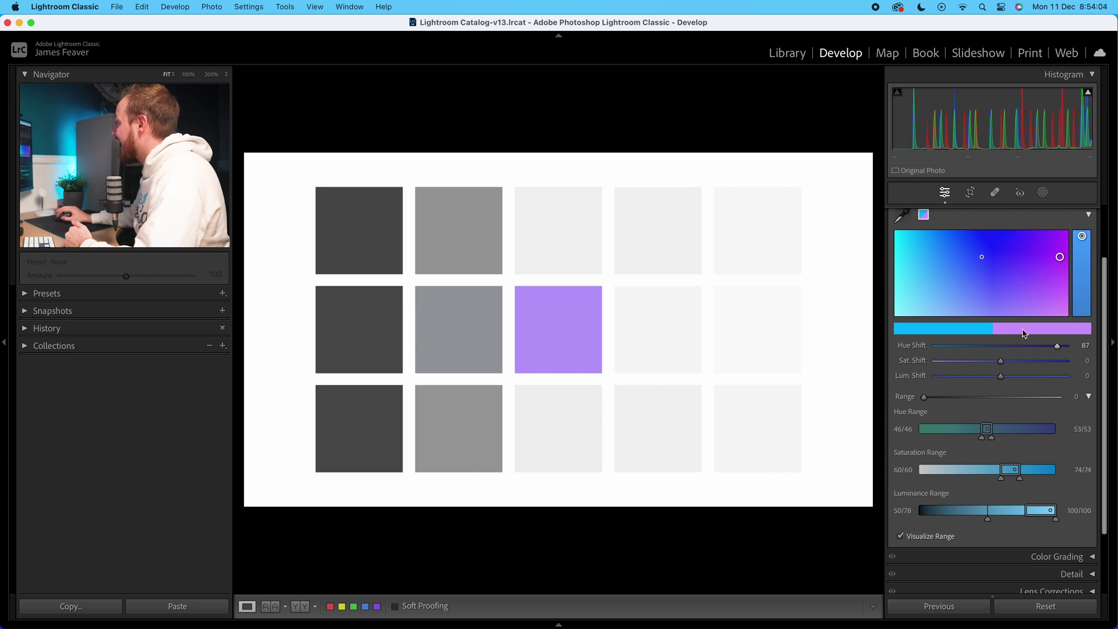
drag(1056, 346, 945, 348)
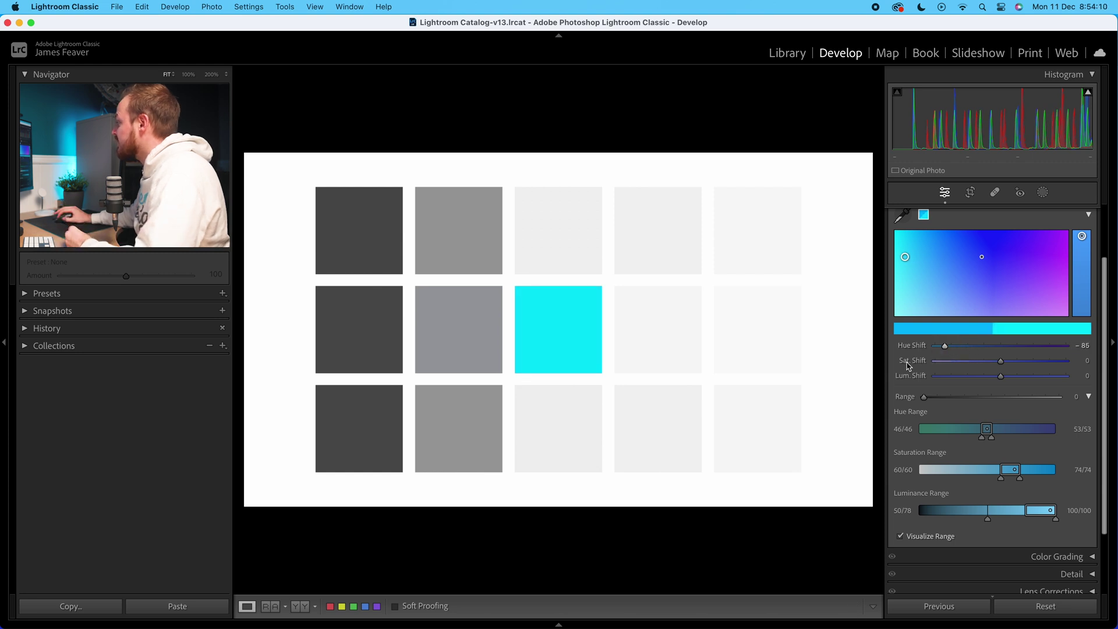
drag(1000, 361, 949, 380)
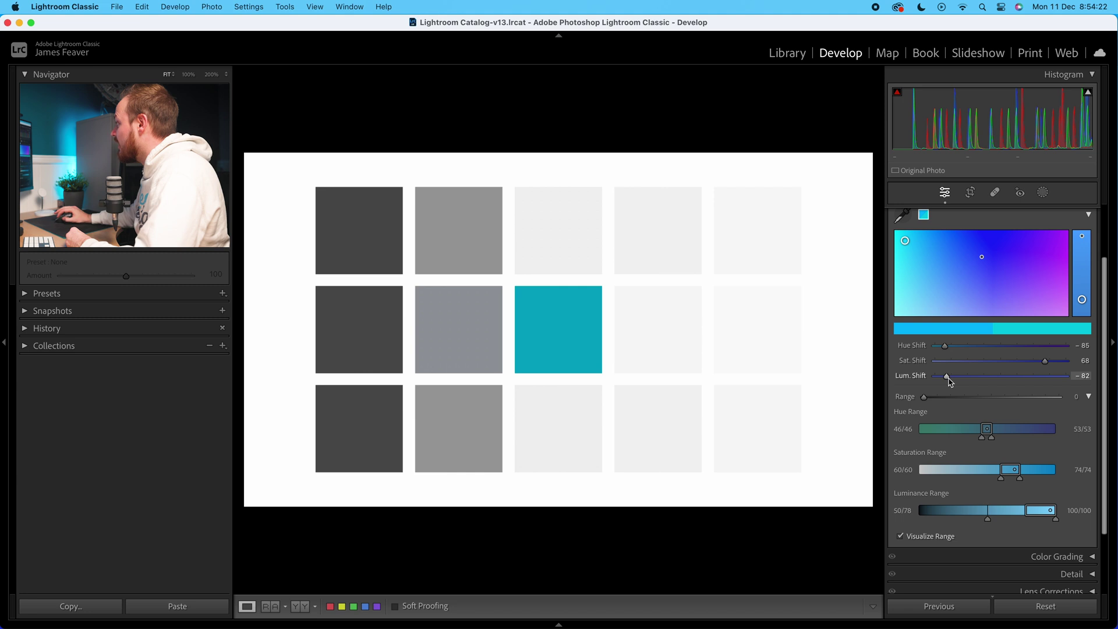
Turn off Visualize Range and set the blue sample to Hue Shift 11, Sat. Shift 27 and Lum. Shift −50.
scroll(906, 376, down, 1)
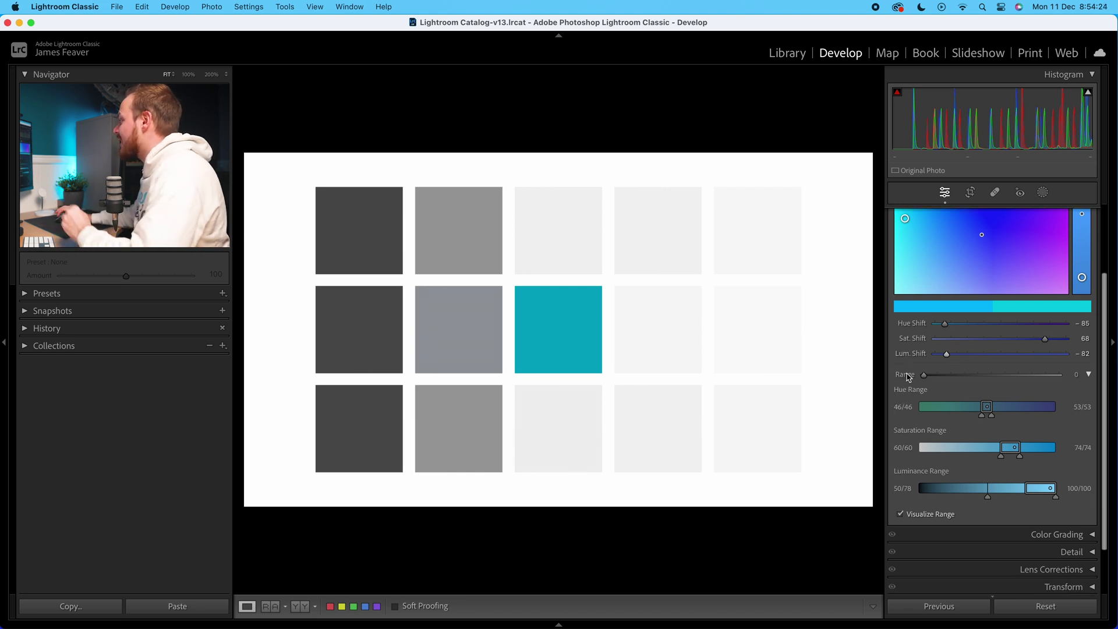
click(901, 514)
scroll(997, 403, up, 1)
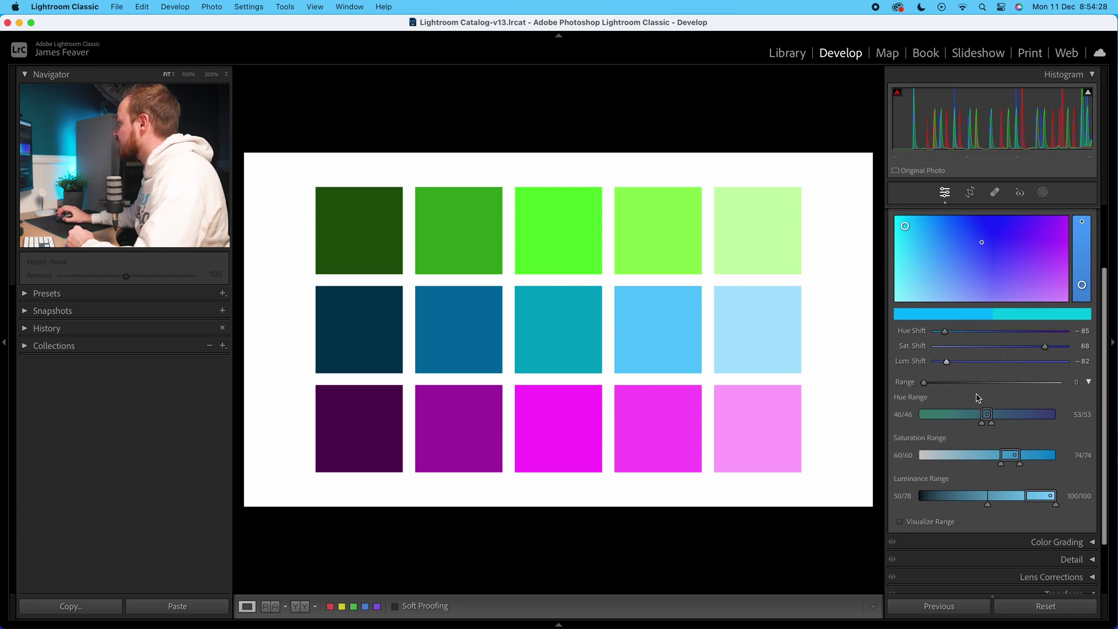
mouse_move(946, 377)
mouse_down()
mouse_move(1050, 376)
mouse_move(949, 377)
mouse_move(944, 347)
mouse_move(1043, 348)
mouse_move(1011, 365)
mouse_move(922, 364)
mouse_move(934, 377)
mouse_up()
drag(1041, 347, 1006, 349)
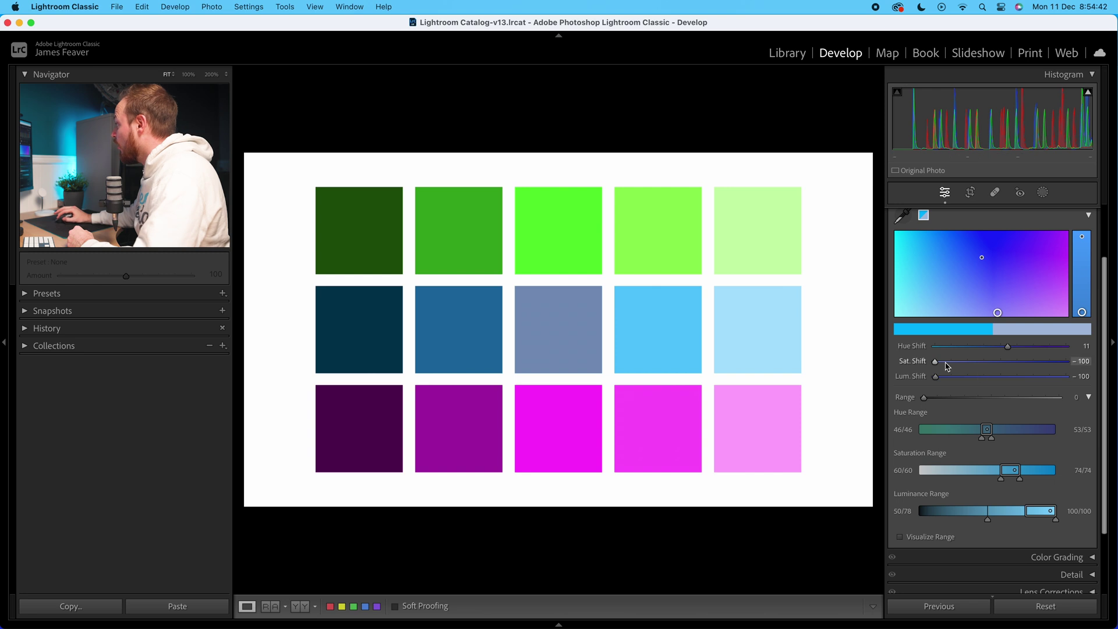
drag(936, 362, 968, 377)
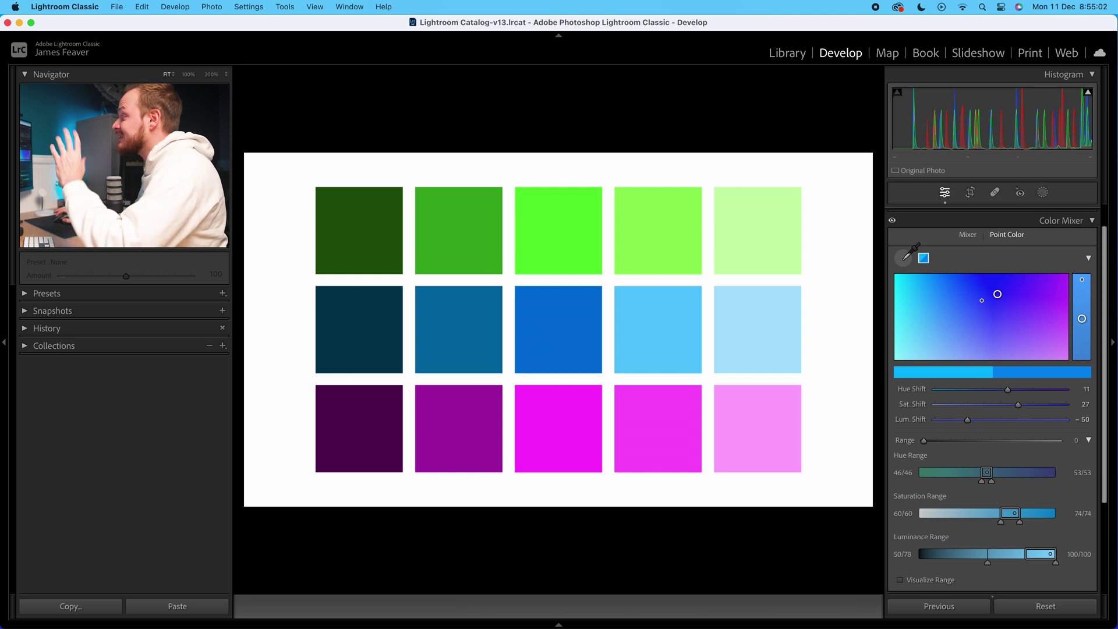
Add a second Point Color sample from the bright green square in the middle of the top row and select its swatch.
click(903, 259)
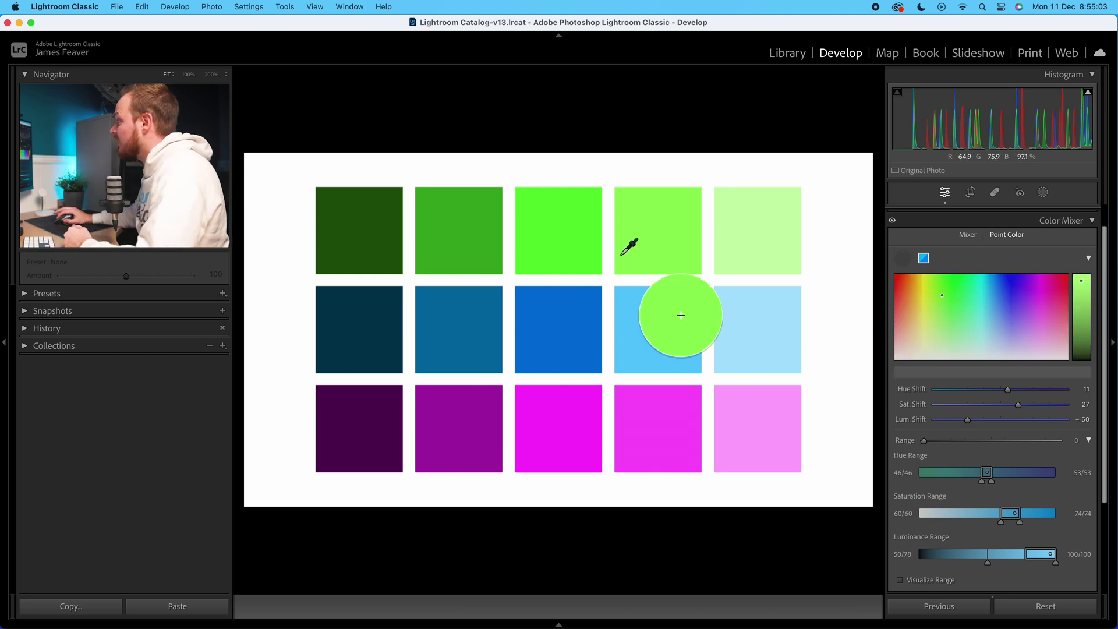
click(565, 236)
click(936, 260)
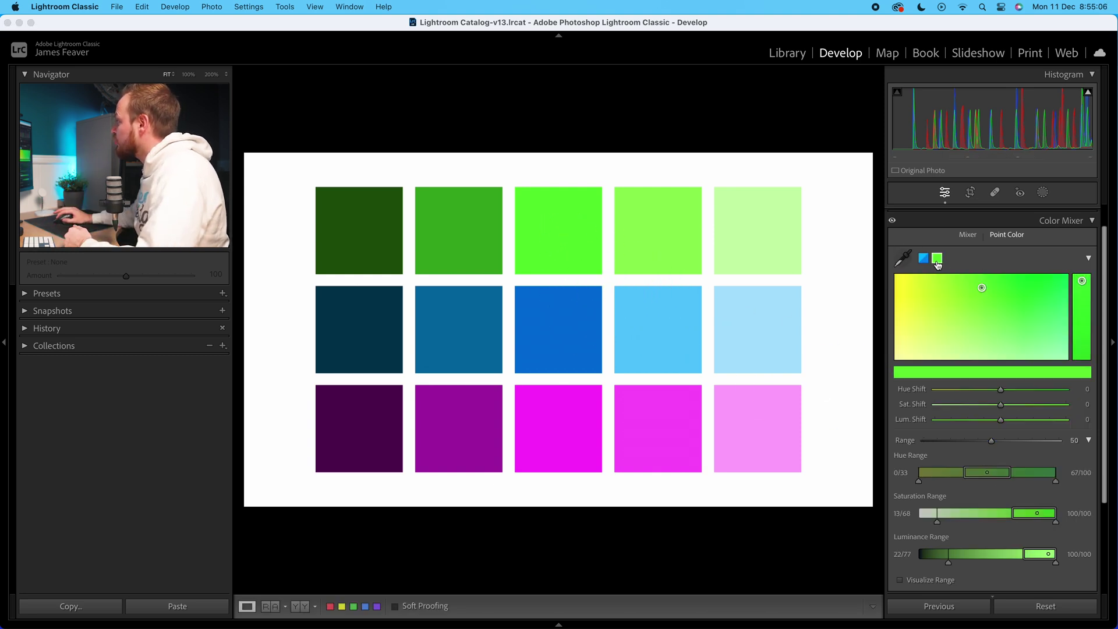
scroll(946, 495, down, 1)
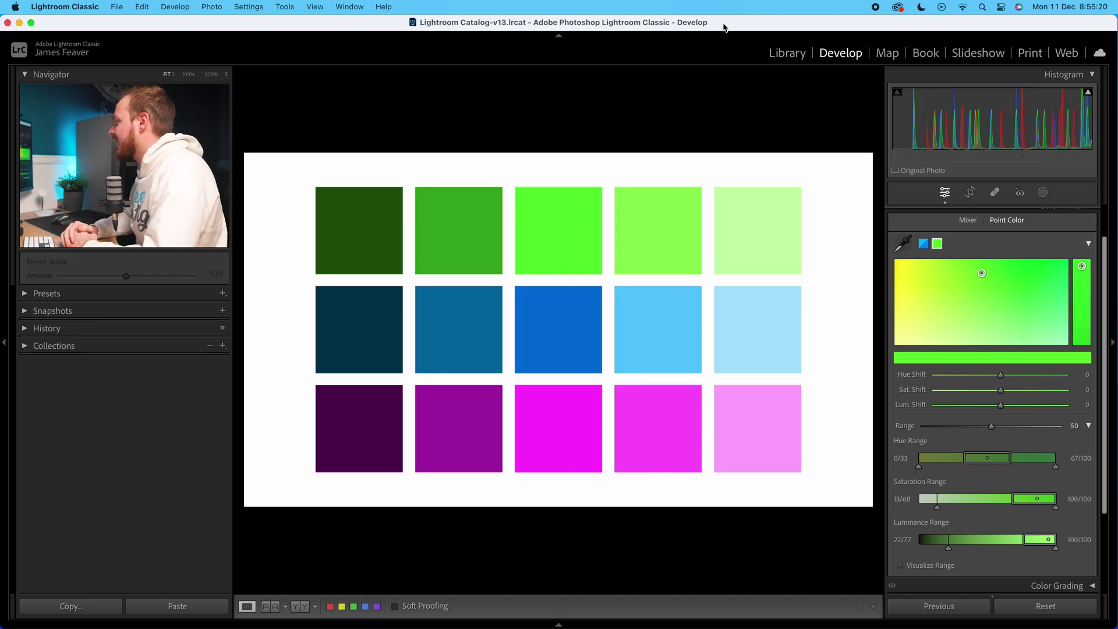
Go to the squirrel photo and show its HSL Mixer adjustments.
key(Right)
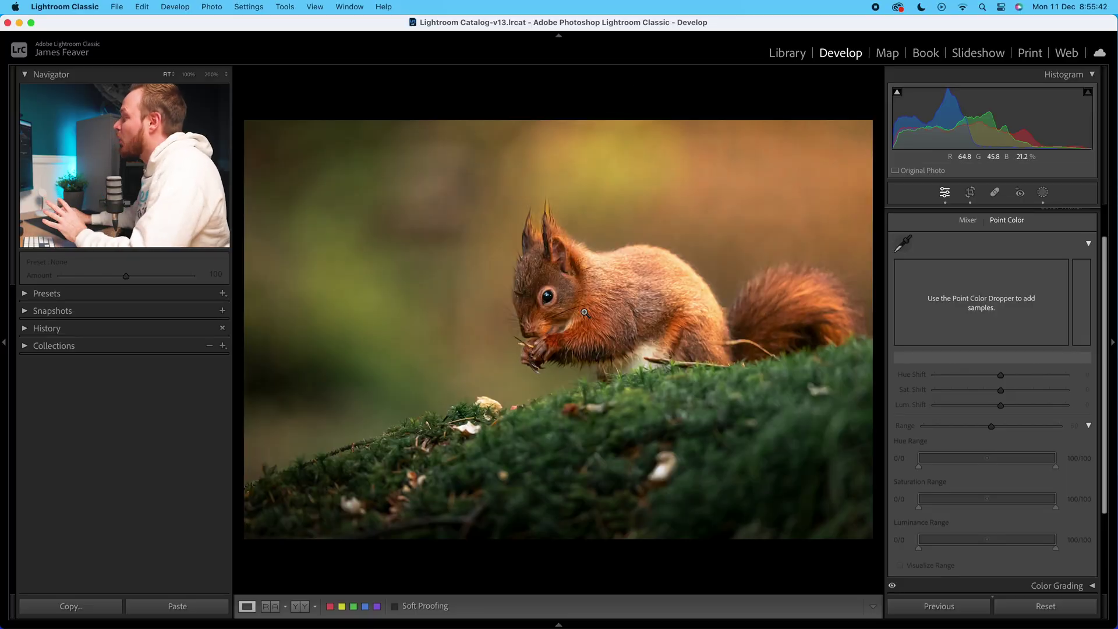
click(968, 220)
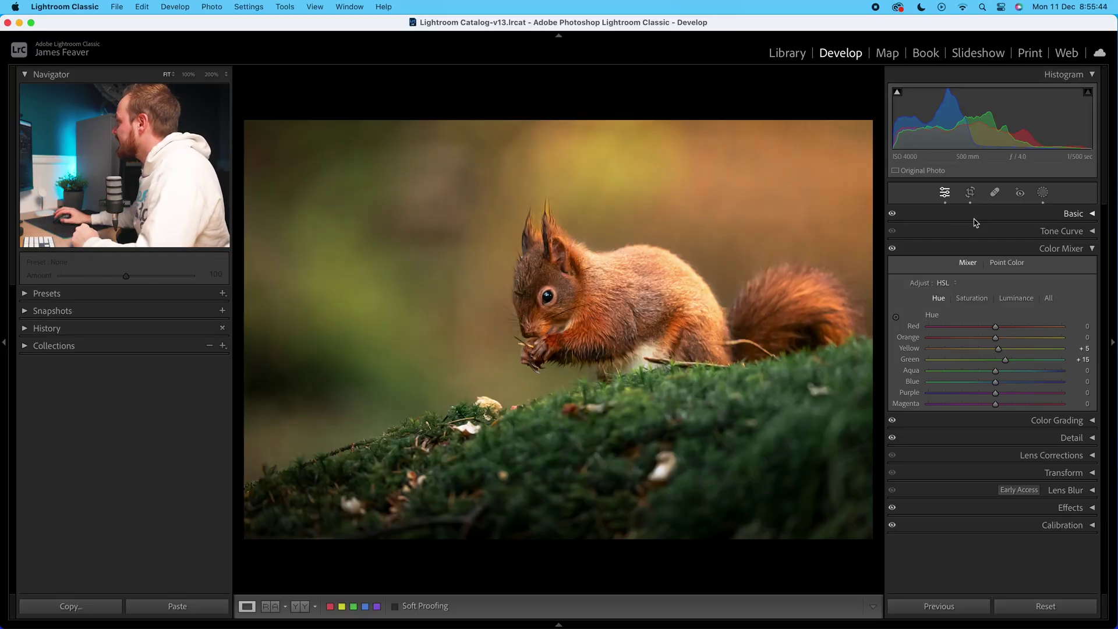
Review the squirrel photo's saturation, luminance and hue adjustments, and compare the image with and without the Color Mixer.
click(972, 298)
click(1015, 298)
click(937, 299)
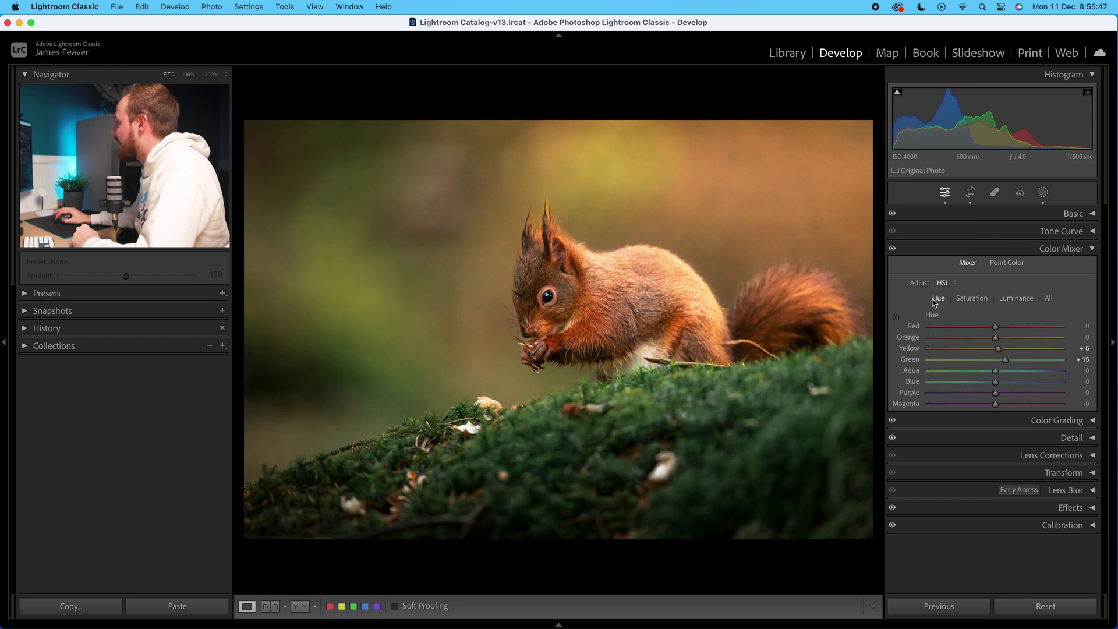
click(892, 248)
click(892, 249)
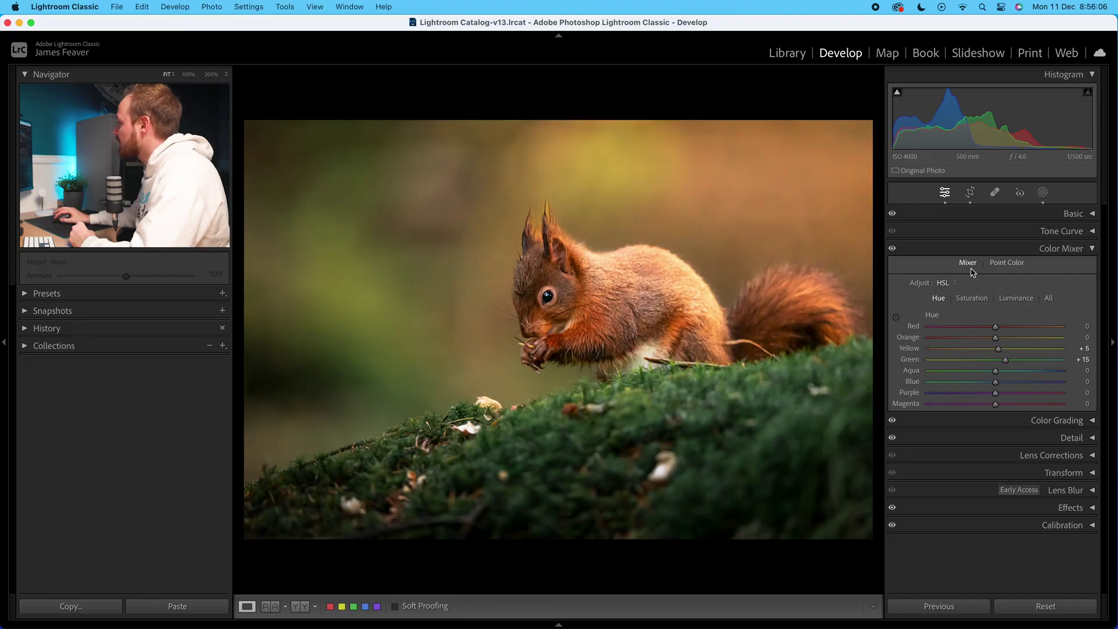
Add a Point Color sample from the squirrel's orange fur and turn on Visualize Range.
click(1004, 264)
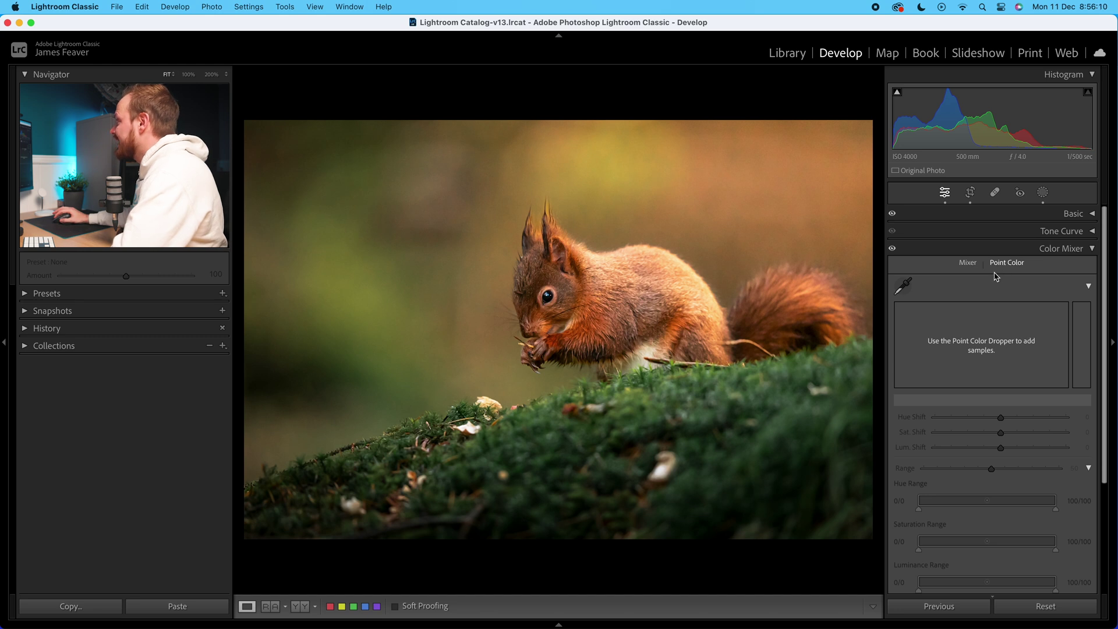
click(904, 290)
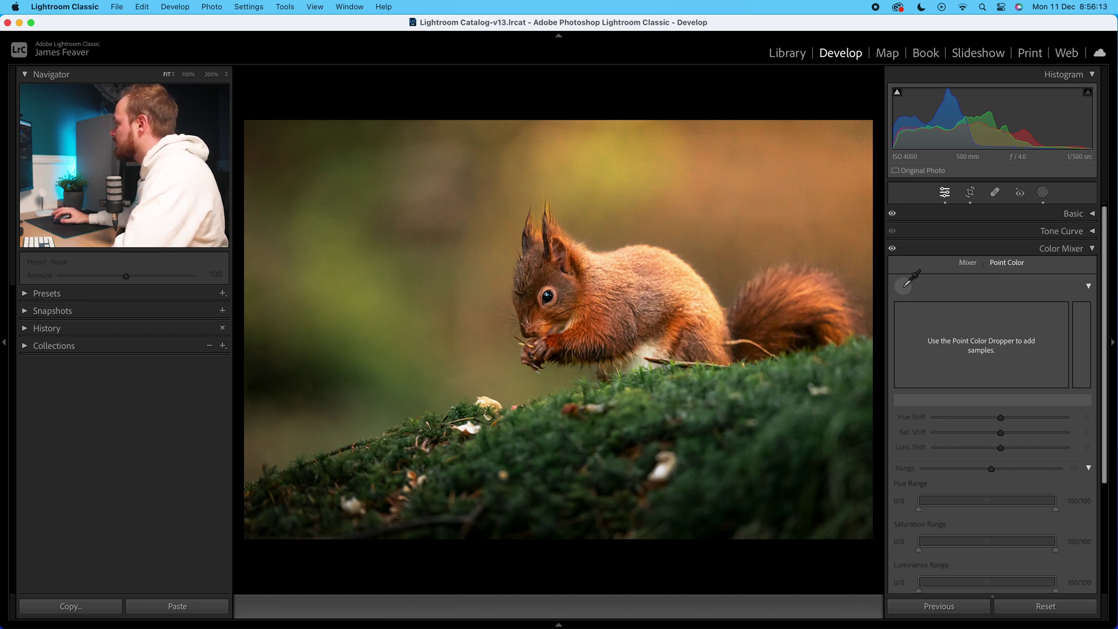
click(592, 315)
scroll(905, 314, down, 2)
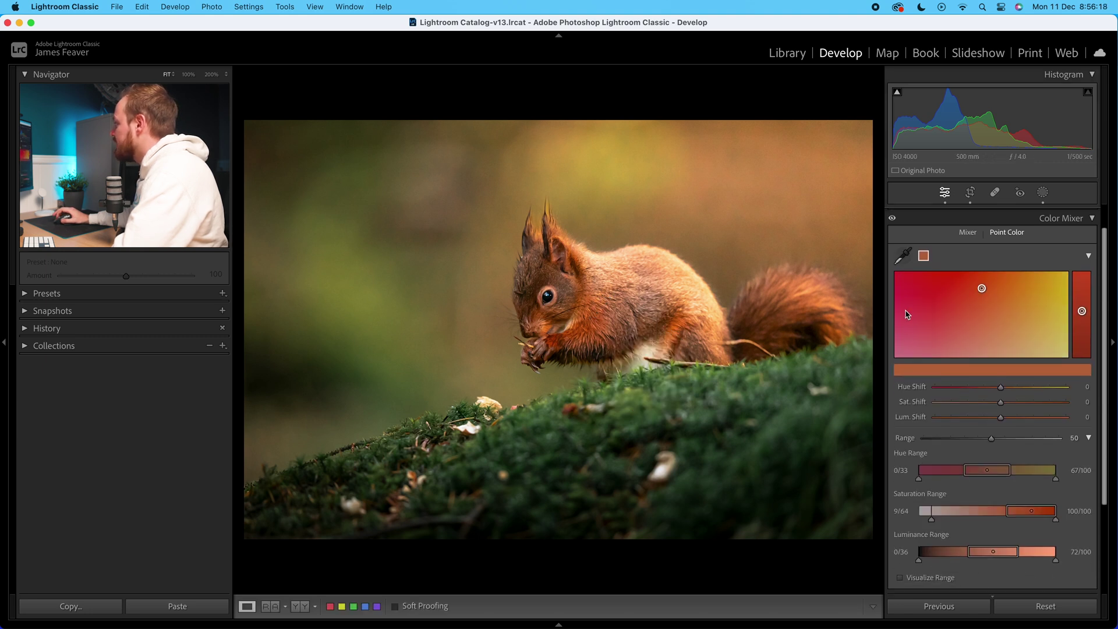
scroll(911, 310, down, 3)
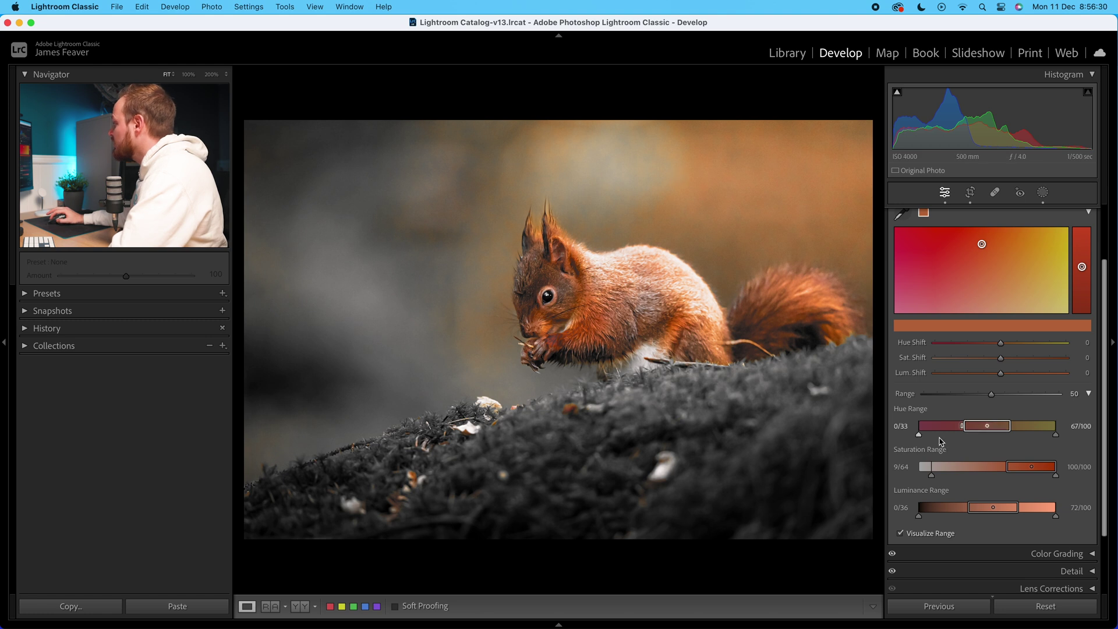
Set the orange sample's Range to 20 and its Hue Range to 0/11 at the low end and 72/77 at the high end.
drag(991, 395, 951, 398)
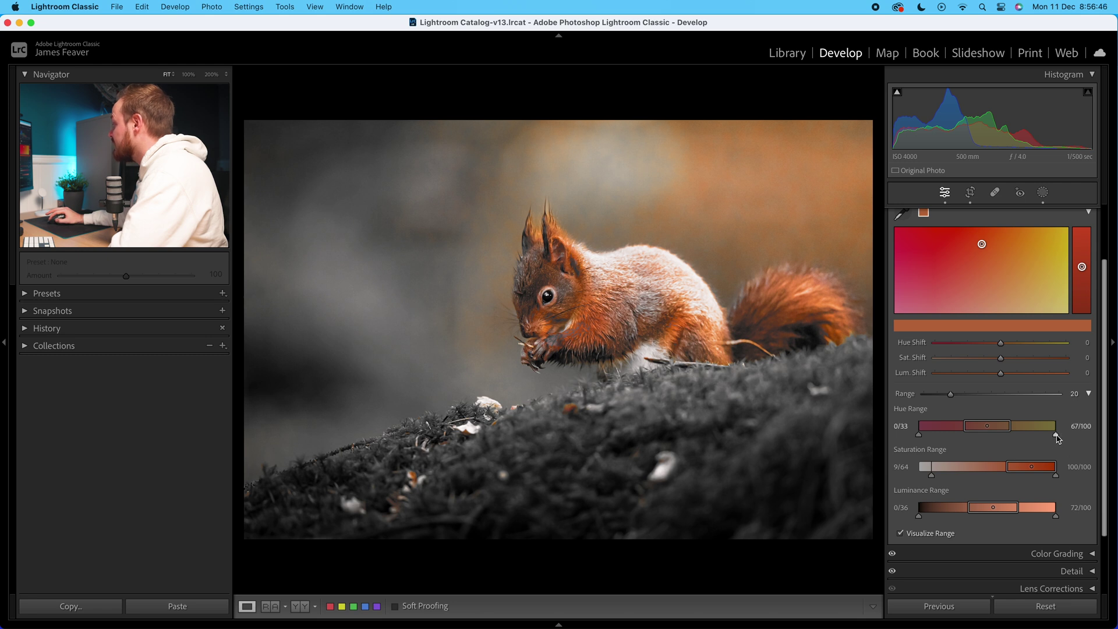
drag(1057, 438, 935, 430)
mouse_move(1010, 432)
mouse_down()
mouse_move(1025, 436)
mouse_move(1019, 430)
mouse_up()
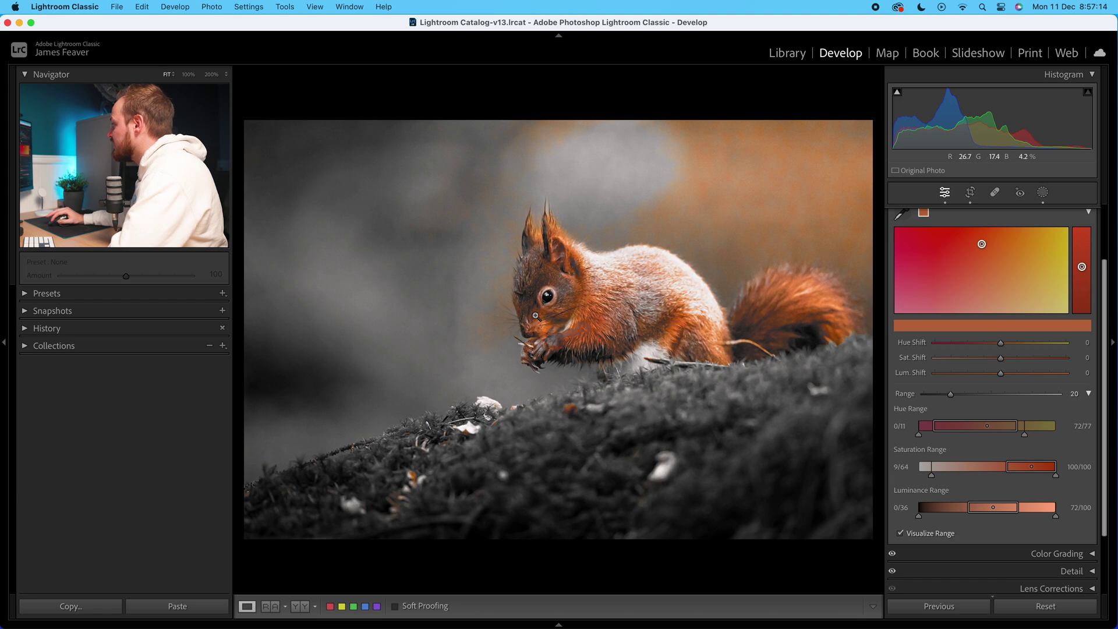
Widen the orange sample's Saturation Range to 3/12 at the low end to include the paler fur.
drag(931, 475, 923, 475)
drag(1006, 468, 980, 470)
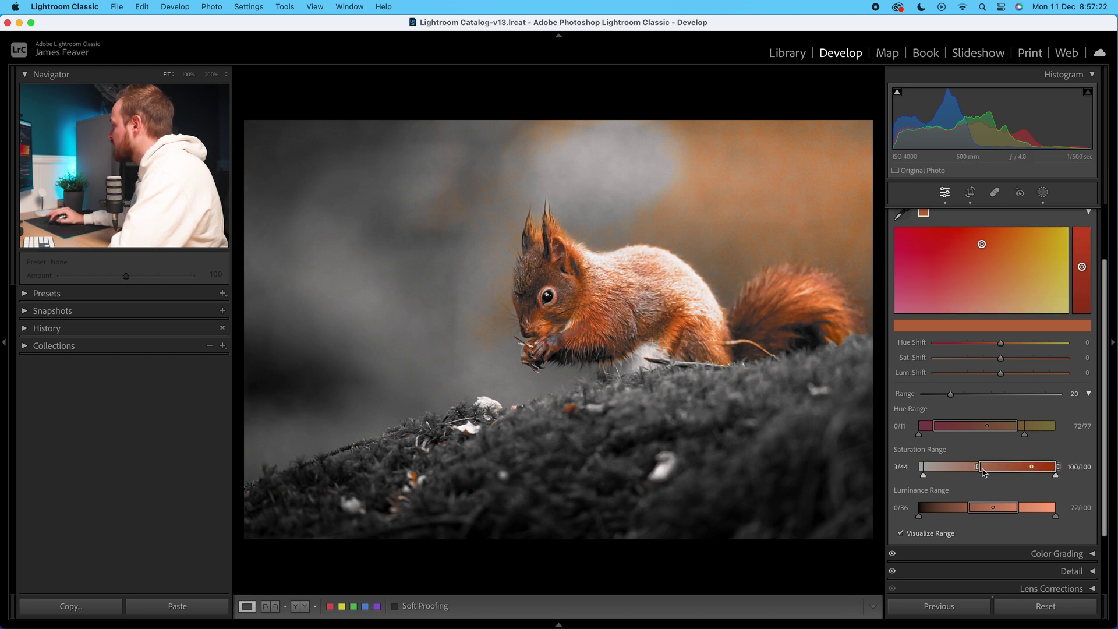
drag(980, 467, 935, 471)
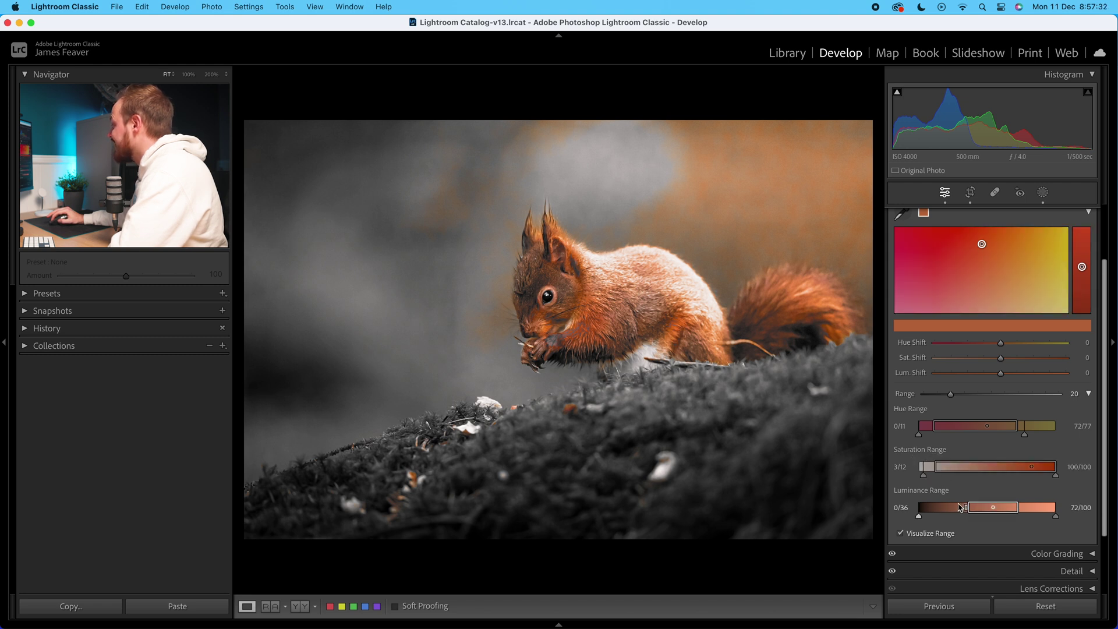
Zoom in on the squirrel's front paws and widen the Luminance Range to 0/0 at the low end and 90/100 at the high end.
scroll(996, 500, down, 1)
click(539, 338)
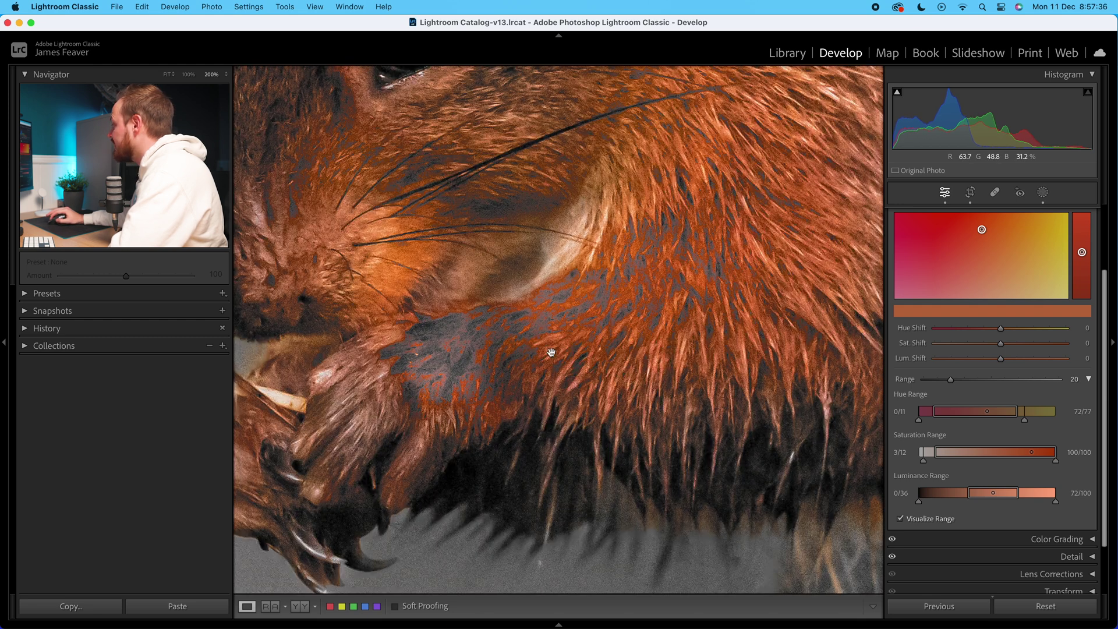
drag(968, 493, 919, 498)
drag(1020, 494, 1046, 495)
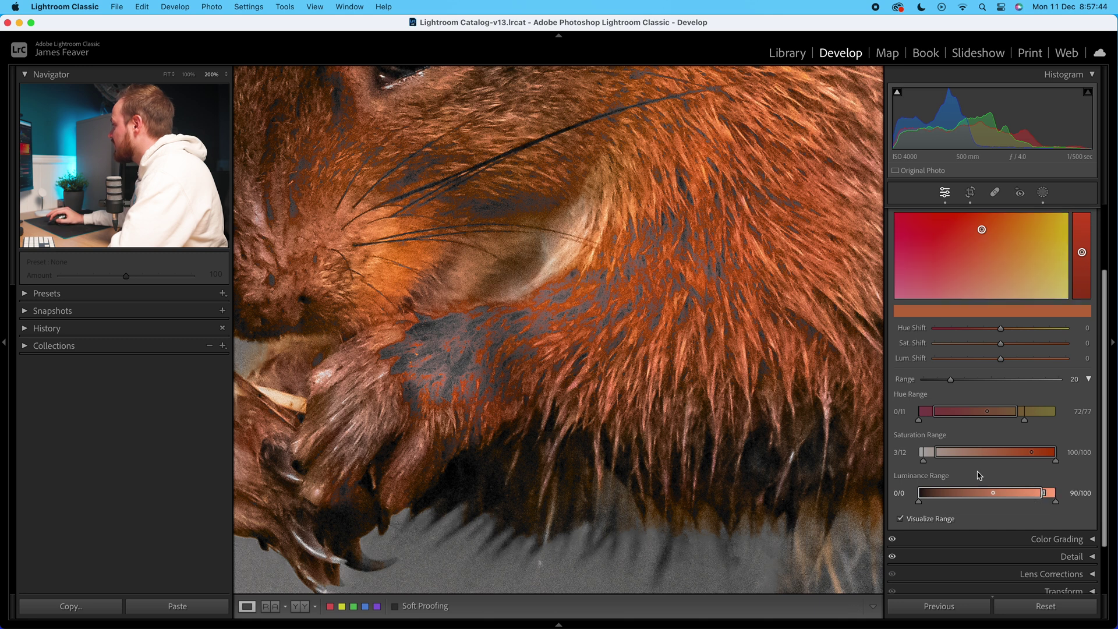
Refine the orange sample to a Saturation Range low end of 3/9 and a Hue Range high end of 77/85, viewing the whole photo again.
drag(933, 454, 930, 455)
drag(1024, 422, 1019, 415)
click(668, 367)
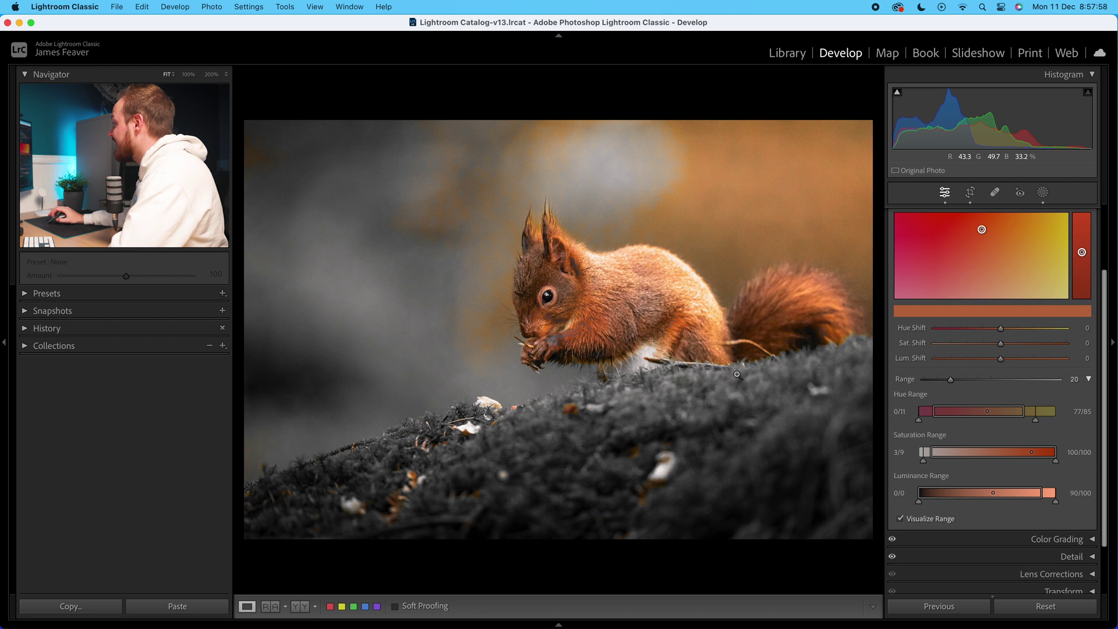
Set the orange sample's Hue Shift to −10 and Sat. Shift to 5.
scroll(1076, 425, up, 1)
scroll(1076, 425, up, 1)
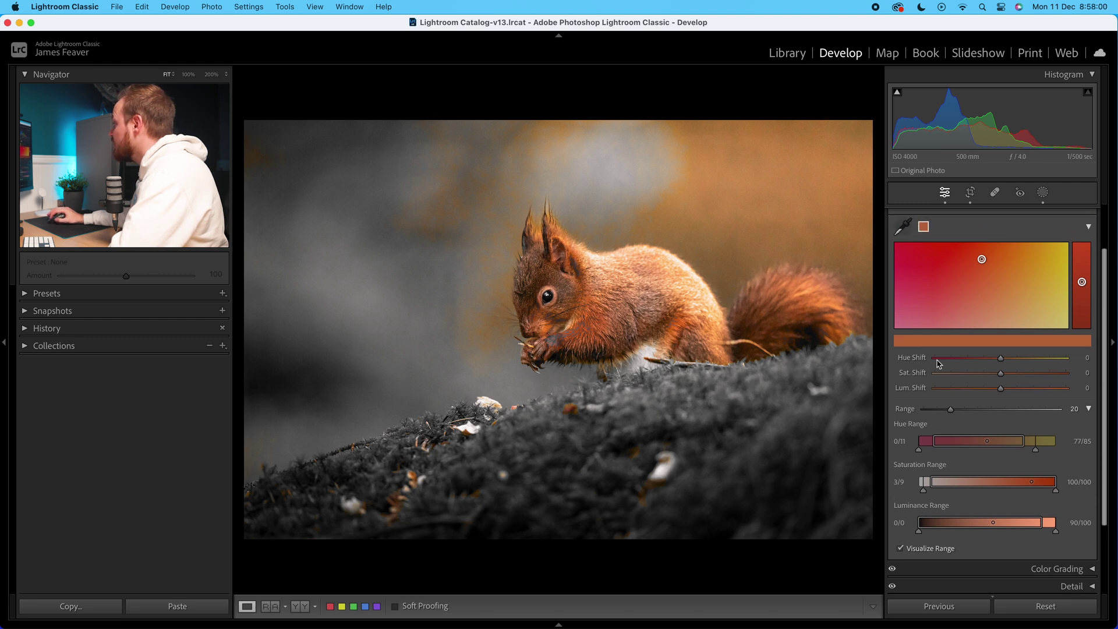
click(1000, 359)
drag(999, 362, 996, 362)
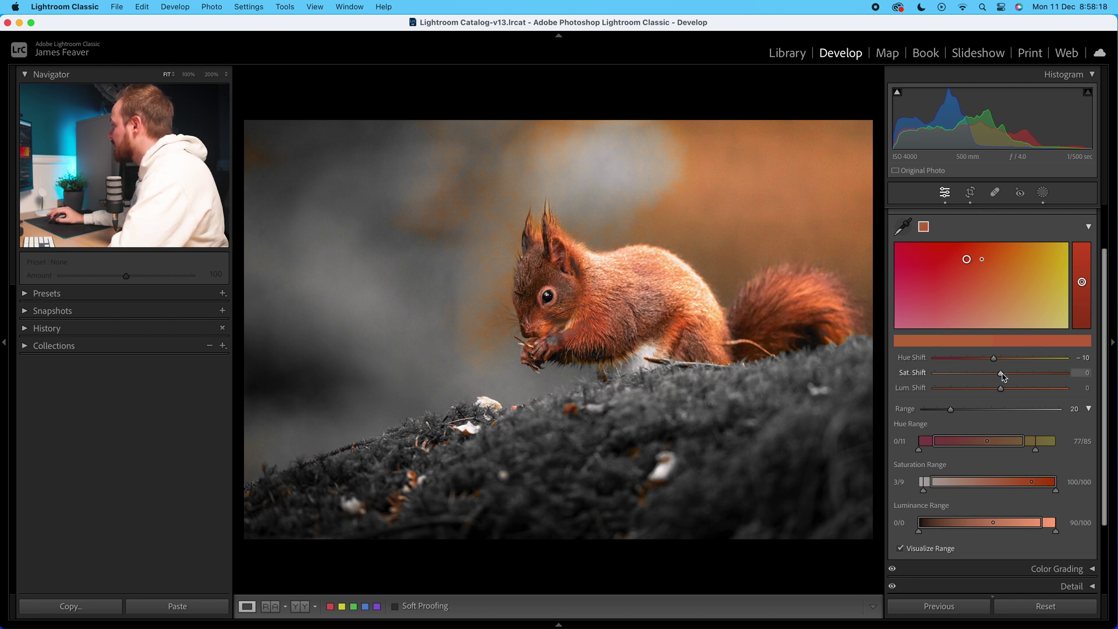
drag(1005, 376, 1007, 377)
drag(1007, 377, 1020, 376)
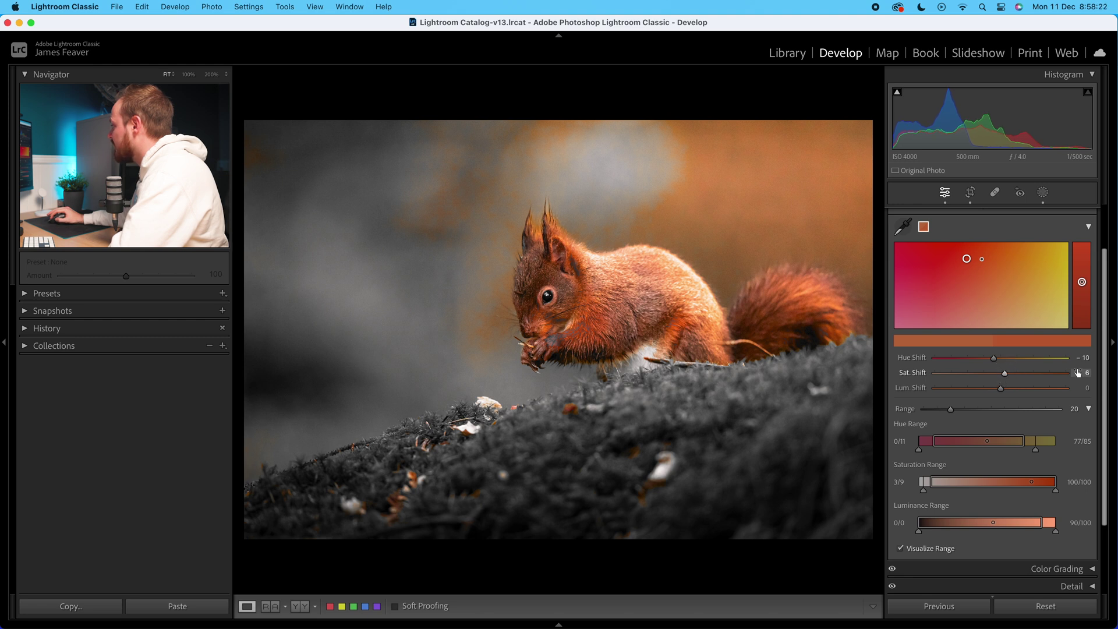
click(1084, 372)
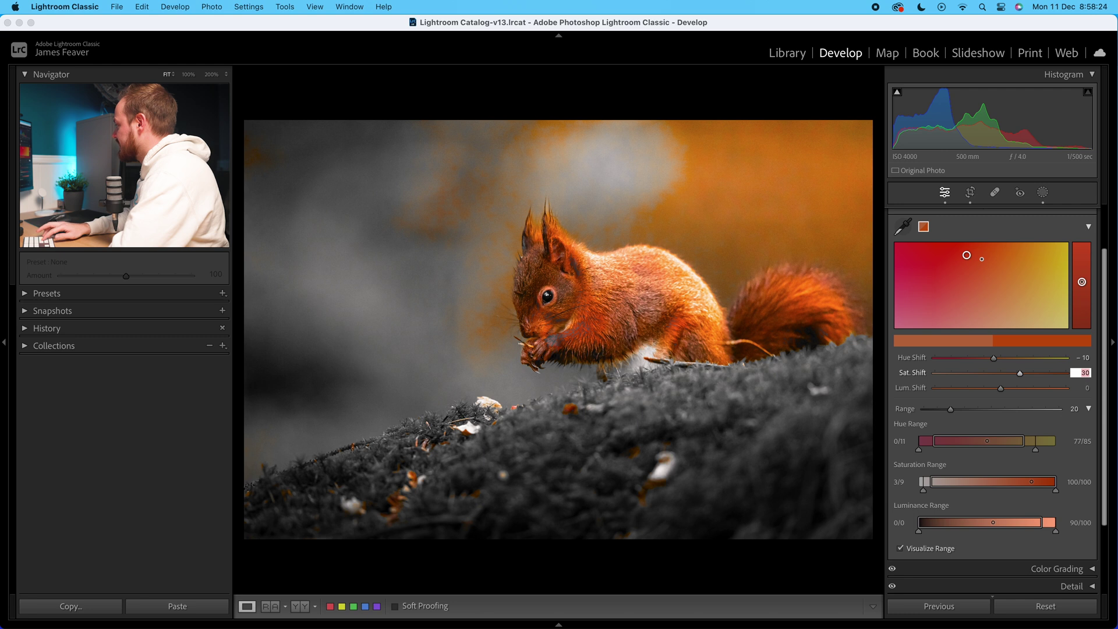
text(5)
key(Return)
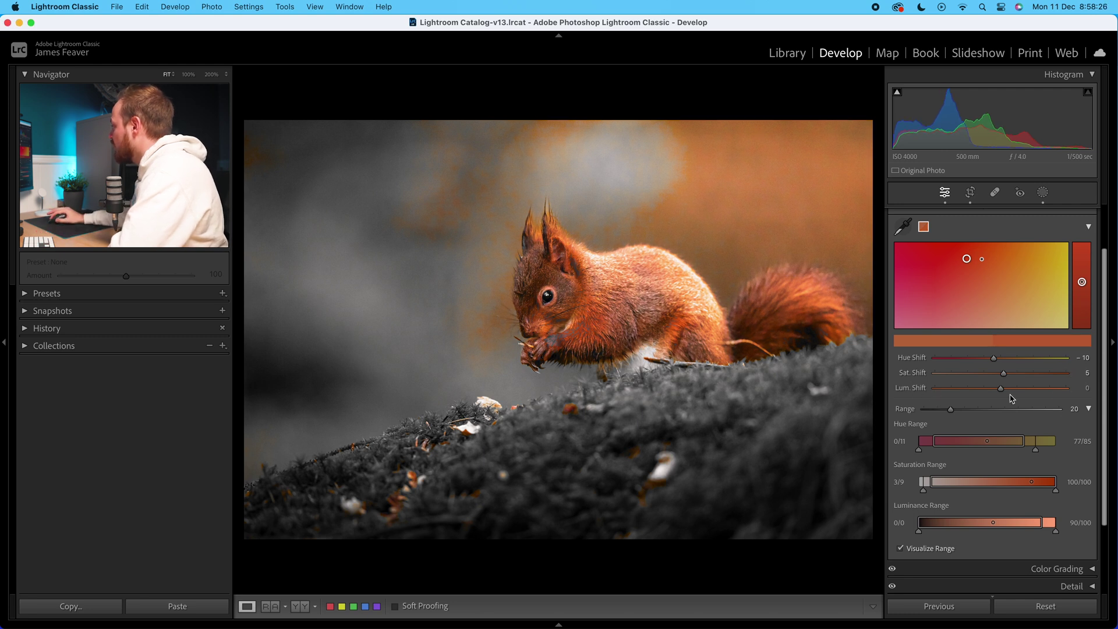
Lower the orange sample's Lum. Shift to −11 and its Hue Shift to −15.
mouse_move(1000, 391)
mouse_down()
mouse_move(982, 390)
mouse_move(993, 390)
mouse_up()
click(1082, 388)
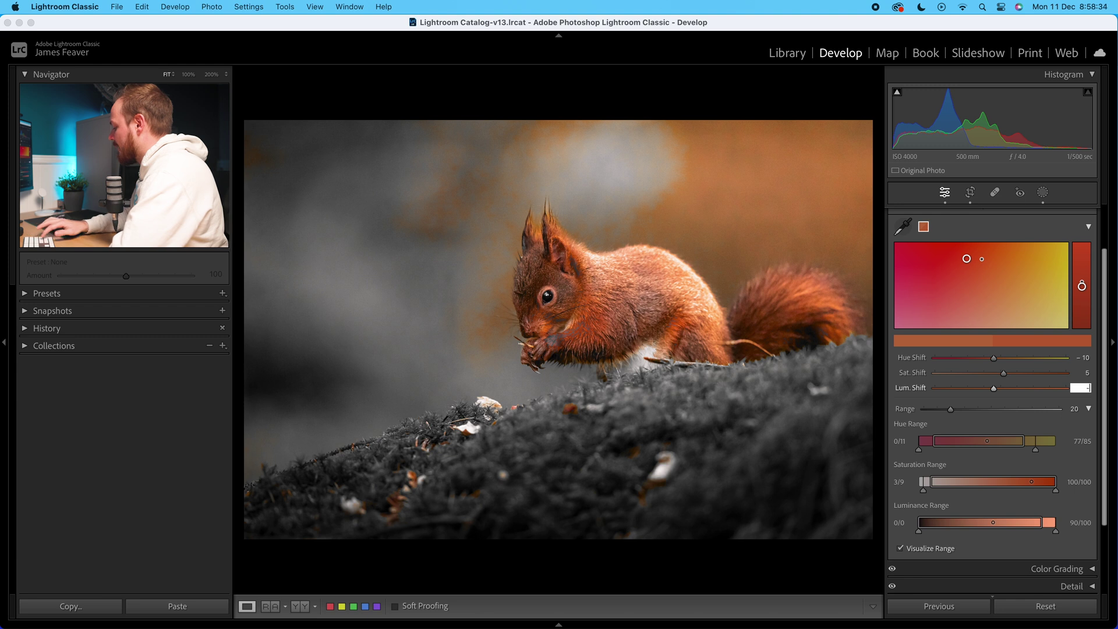
key(Return)
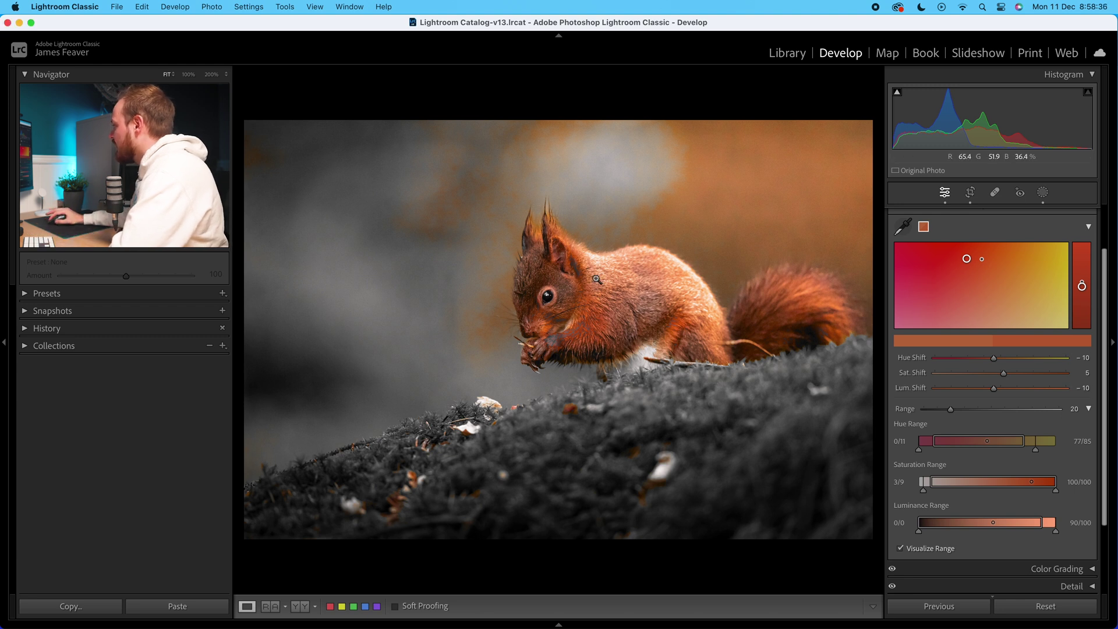
drag(994, 358, 990, 358)
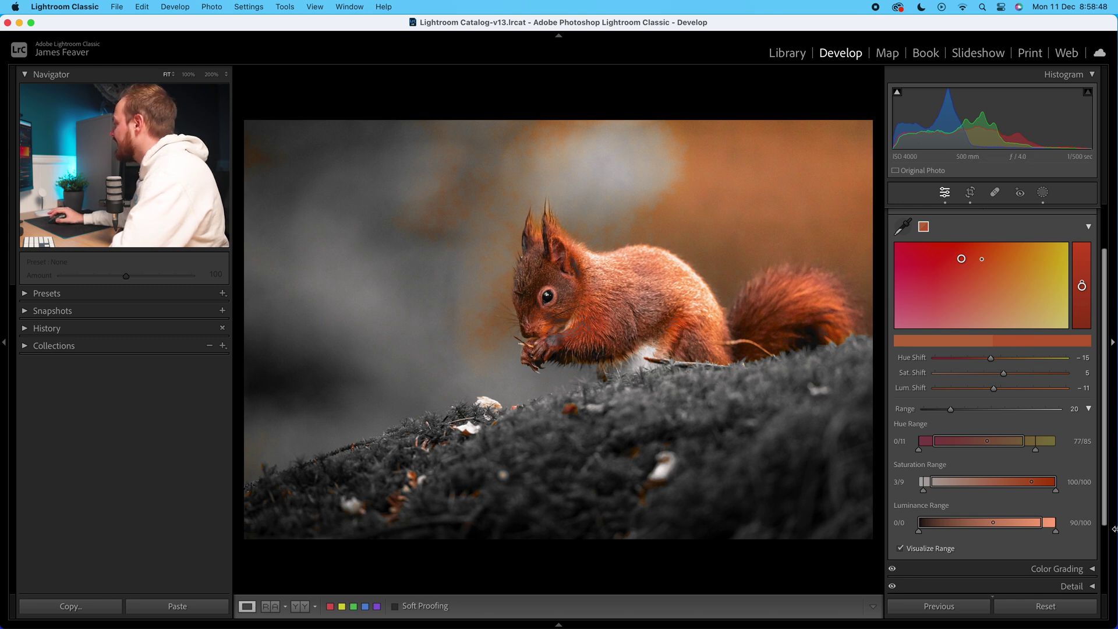
Turn off Visualize Range and add a second Point Color sample from the green moss below the squirrel.
scroll(1042, 524, down, 1)
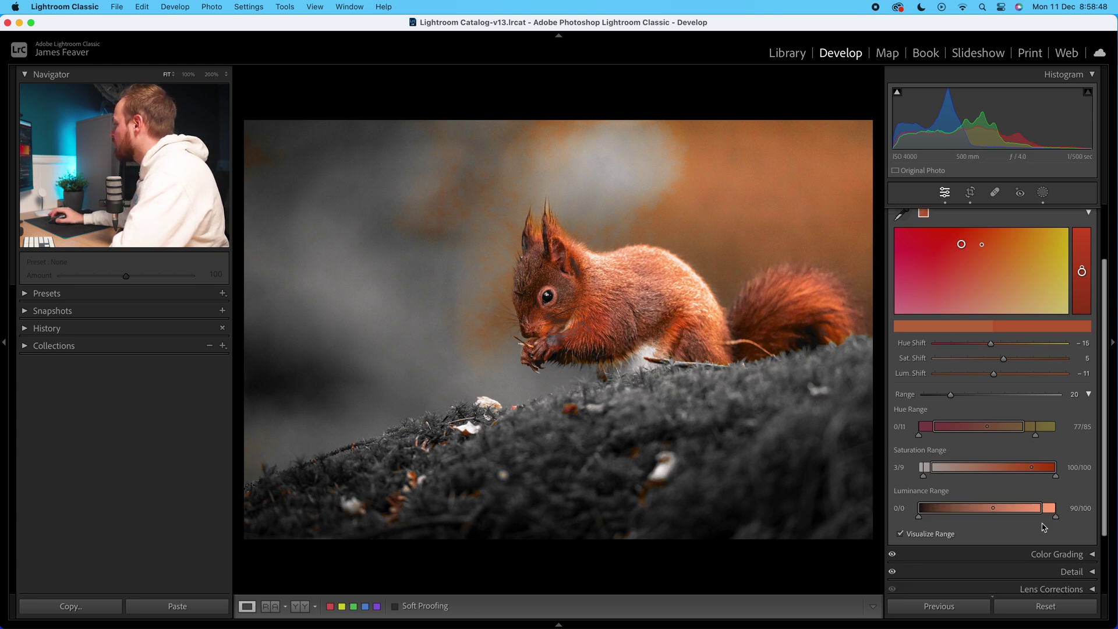
click(900, 538)
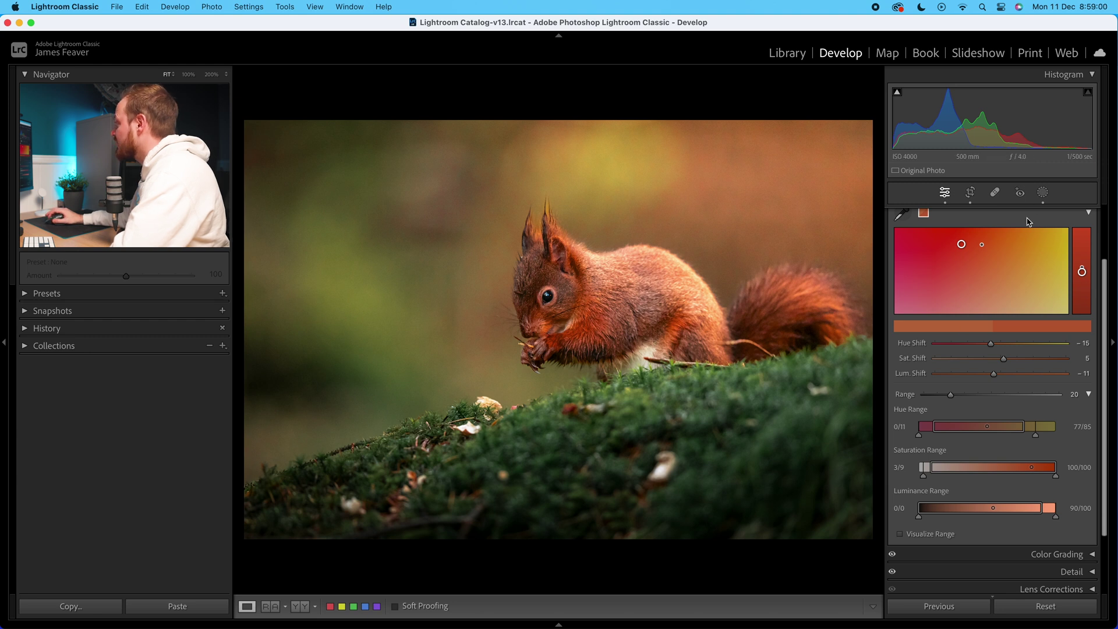
scroll(1028, 221, up, 2)
click(903, 262)
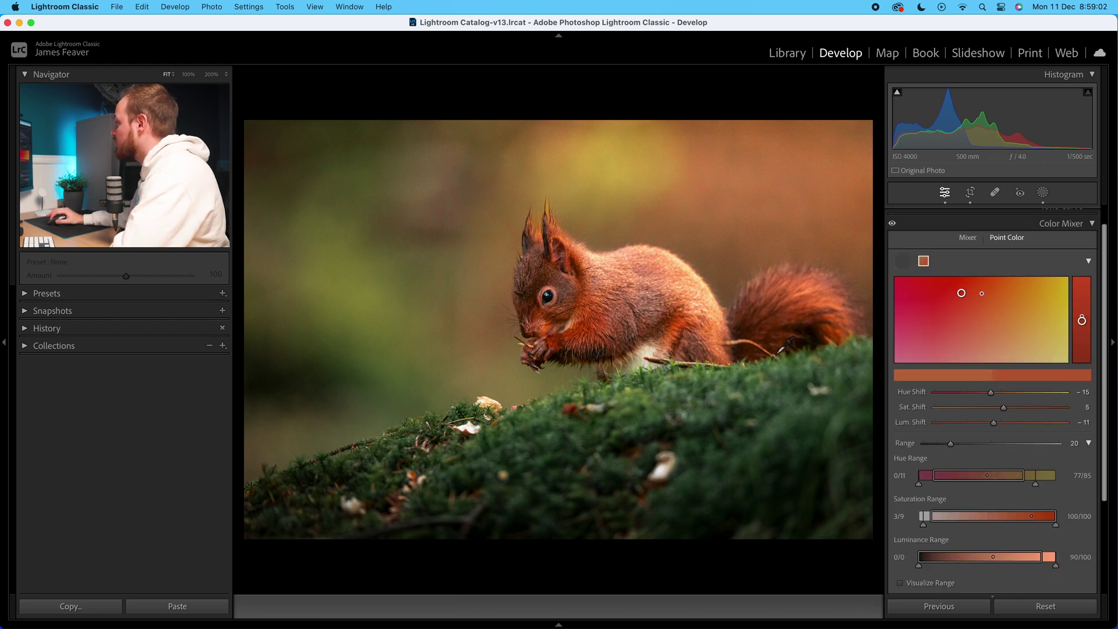
click(688, 447)
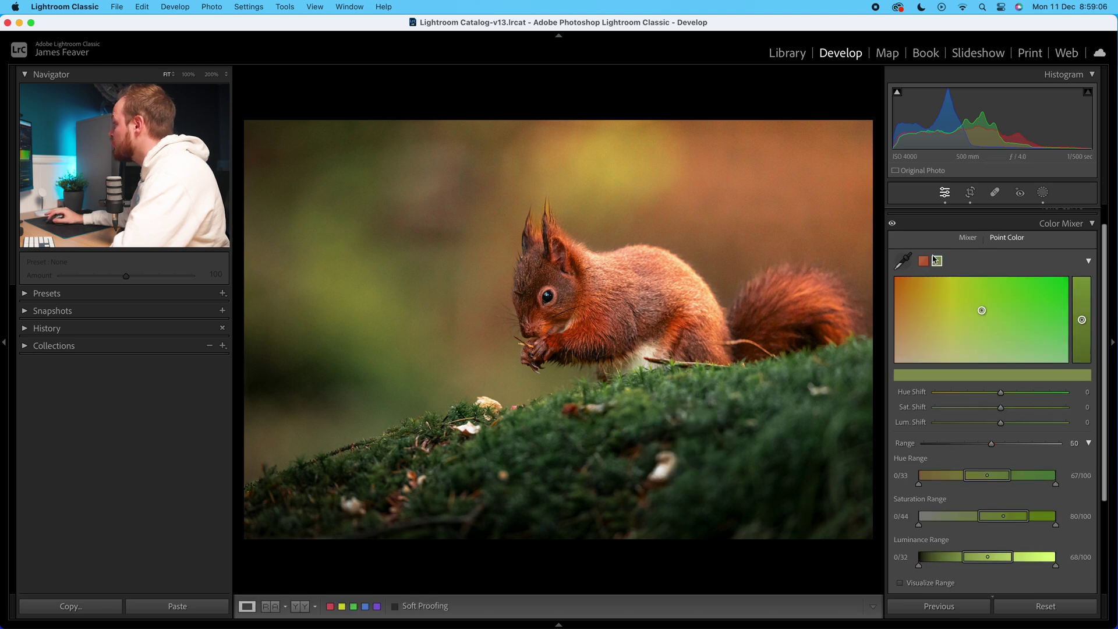
Turn on Visualize Range for the green sample and widen the low end of its Hue Range to 0/13.
scroll(1077, 425, down, 1)
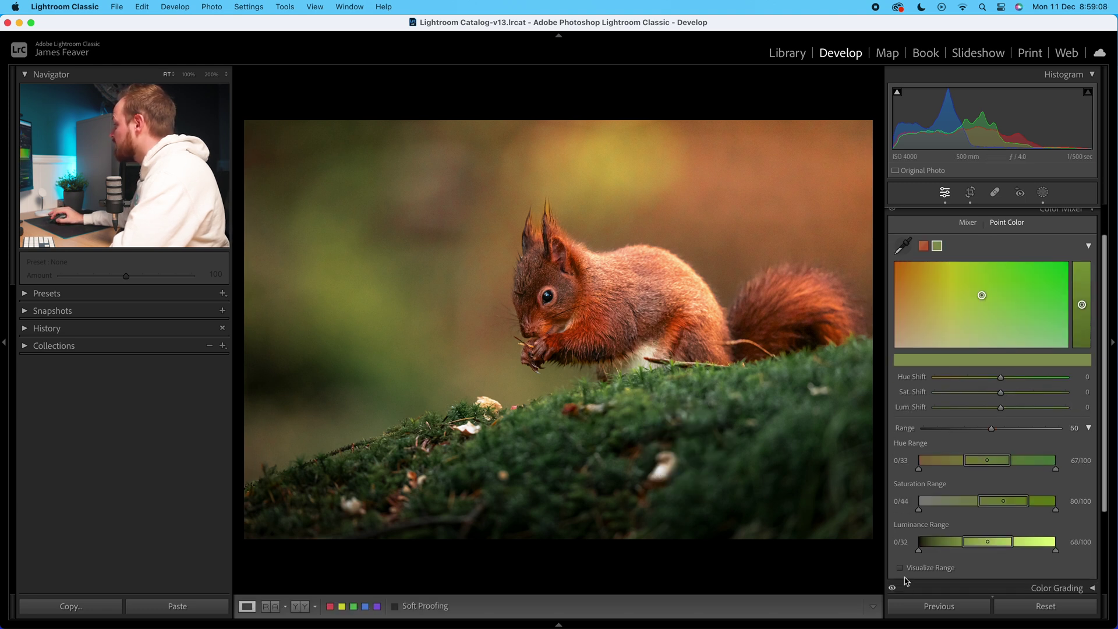
click(901, 568)
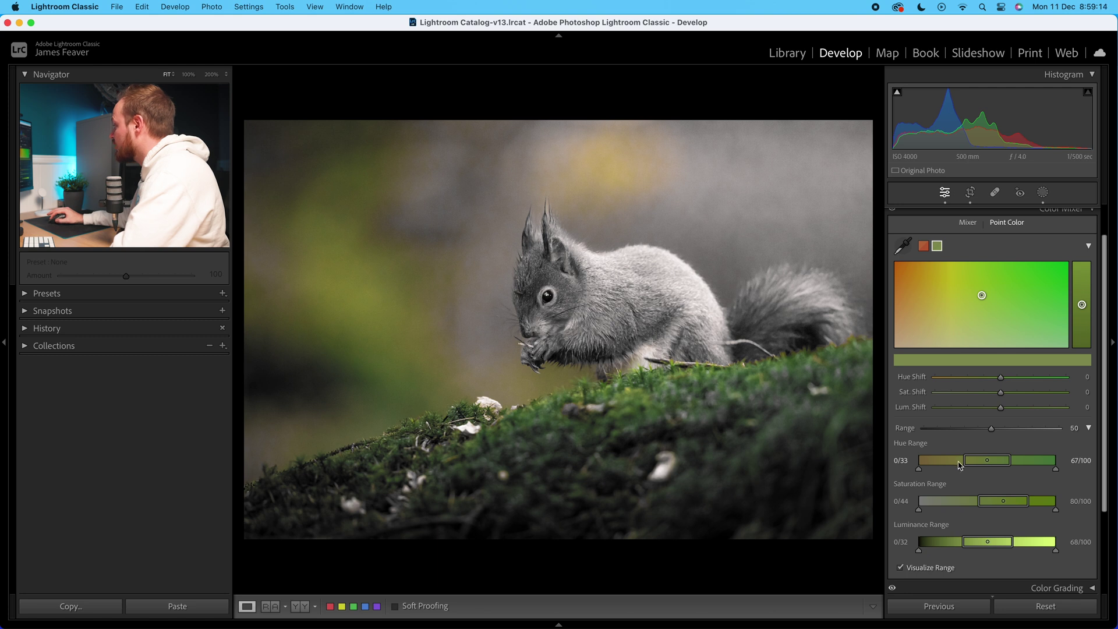
drag(966, 464, 936, 463)
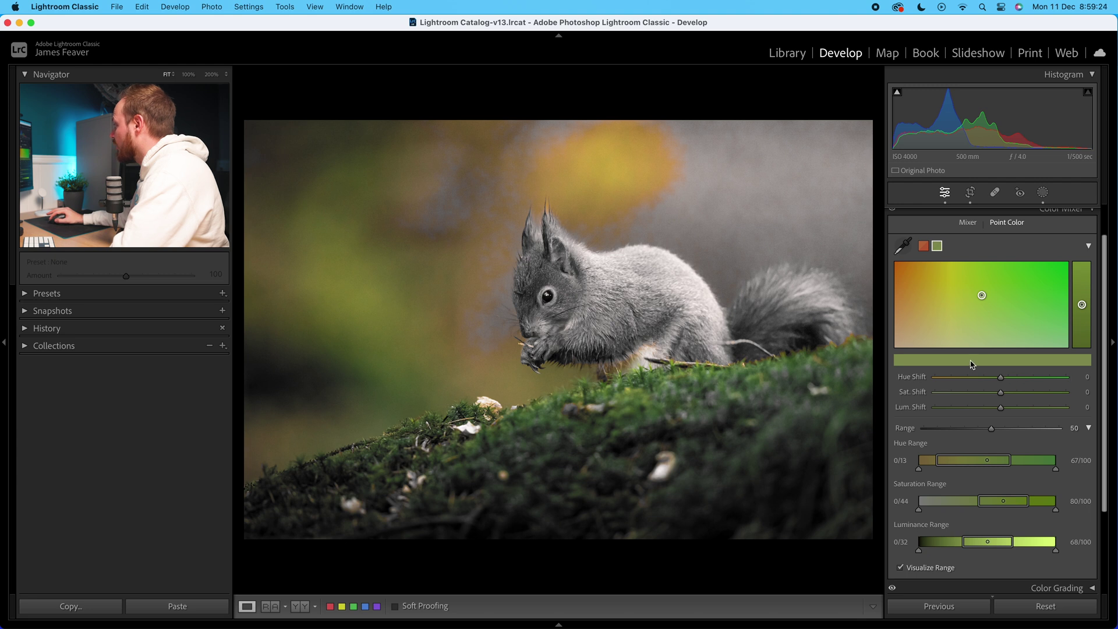
Set the green sample to Hue Shift 29, Sat. Shift 10 and Lum. Shift −37.
scroll(958, 412, up, 1)
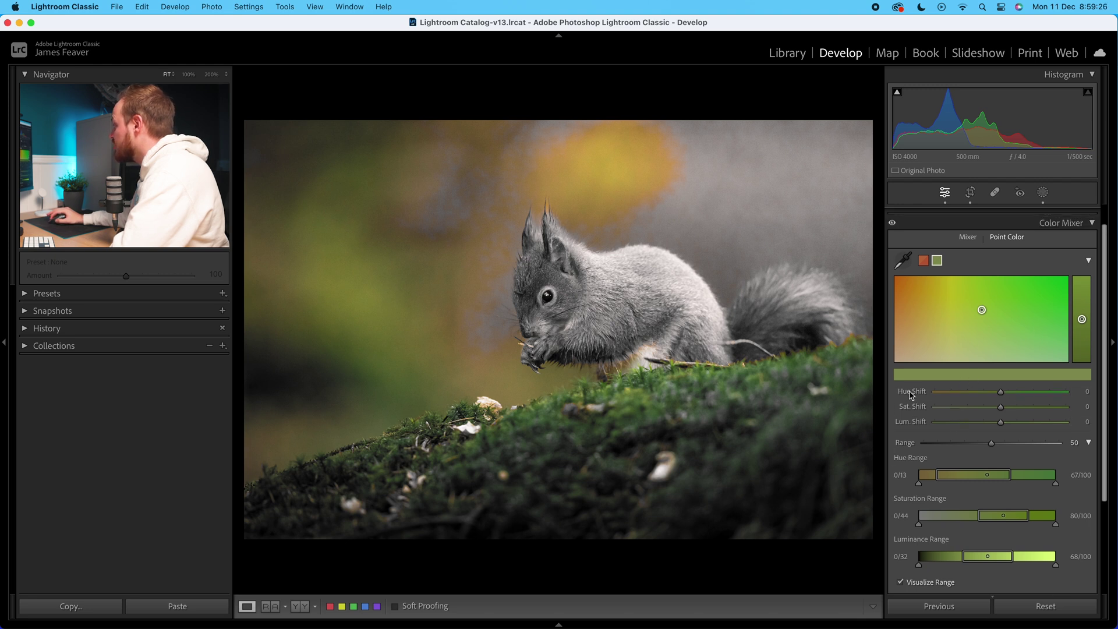
drag(1002, 394, 1020, 396)
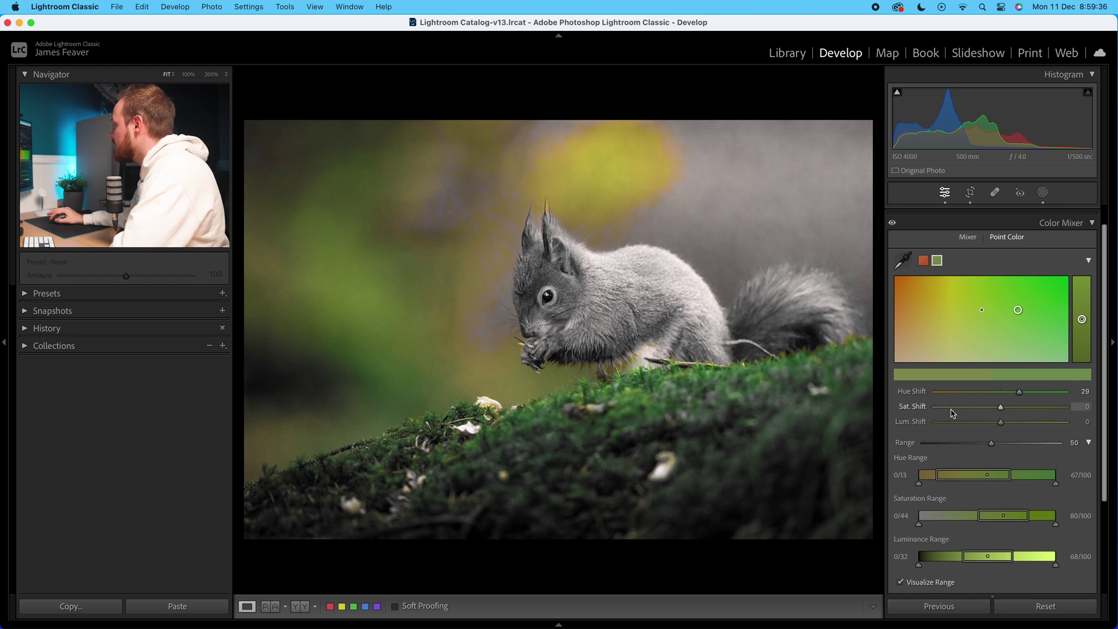
drag(1002, 408, 1010, 411)
click(1084, 406)
text(10)
key(Return)
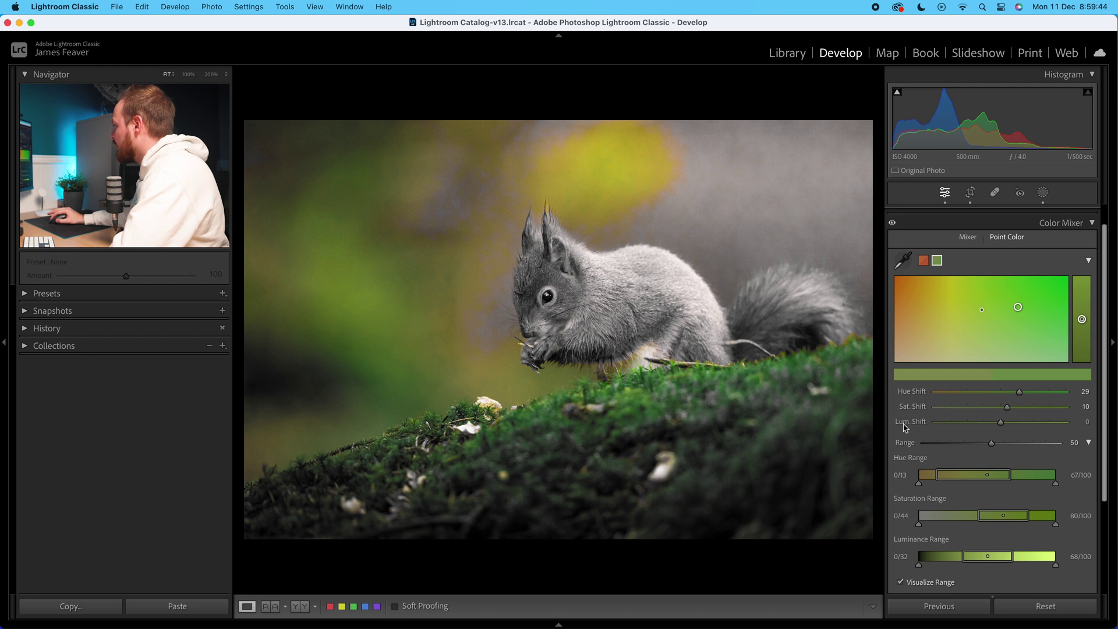
drag(1002, 426, 976, 427)
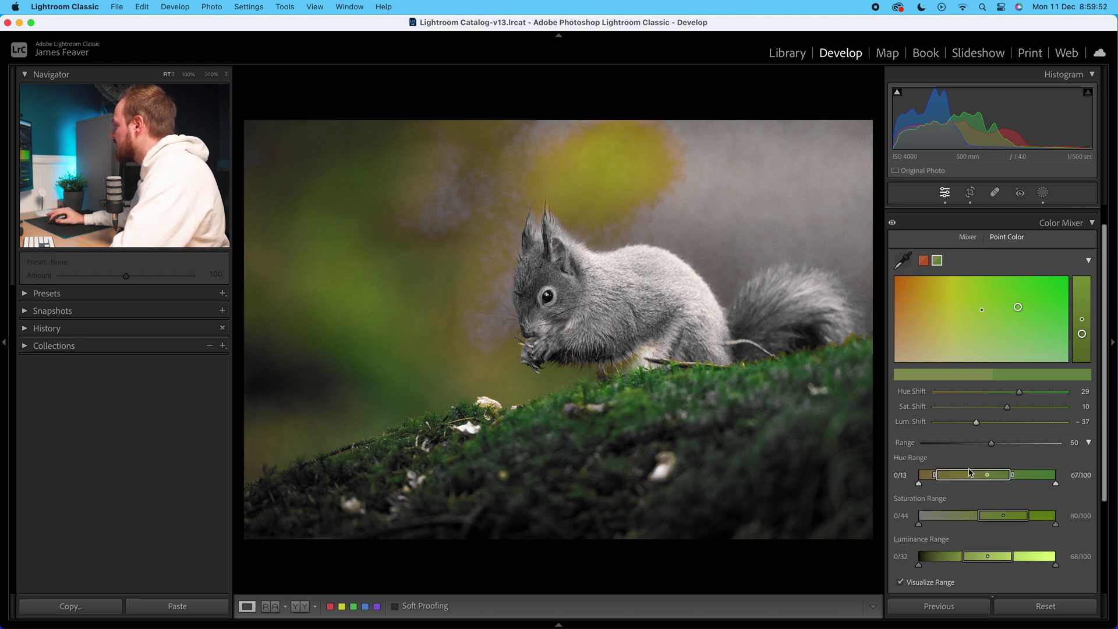
Increase the green sample's Range to 74 and turn off Visualize Range.
drag(992, 443, 1023, 444)
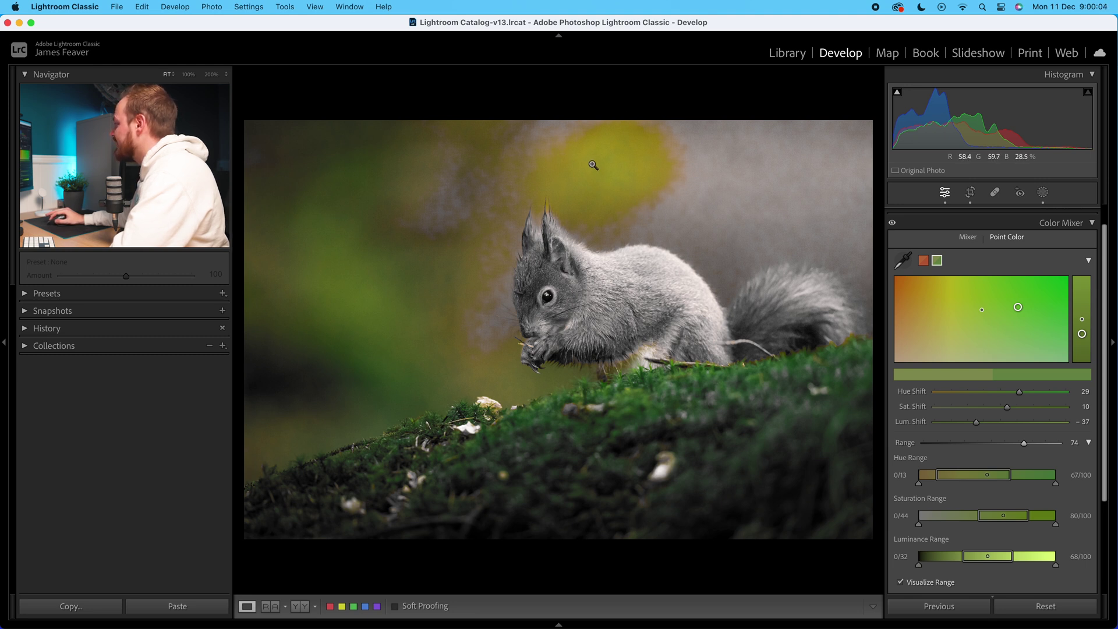
click(902, 584)
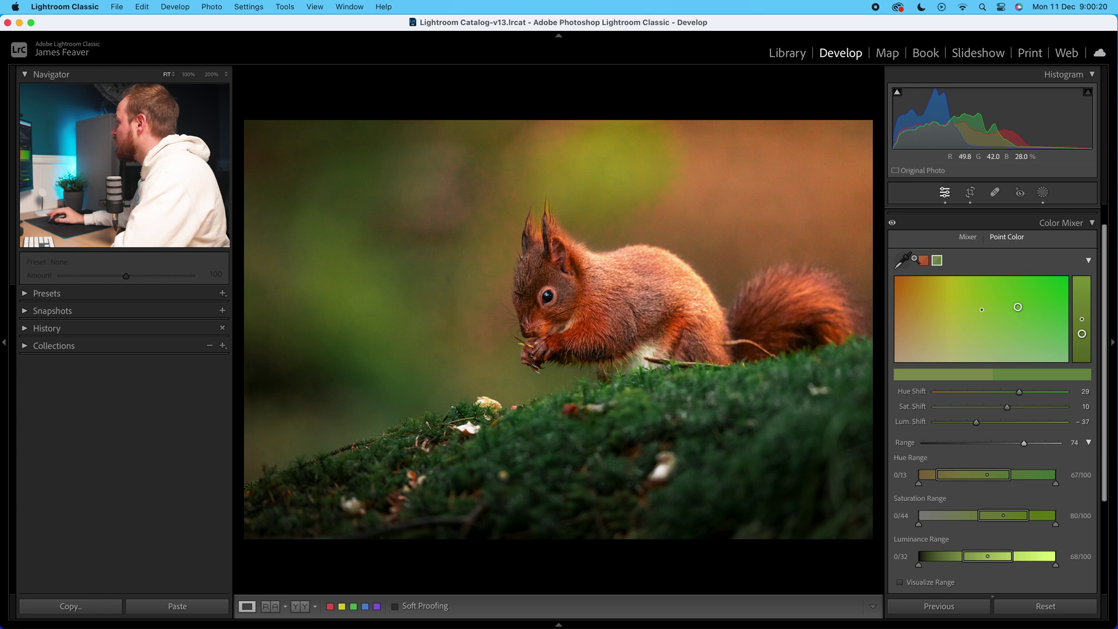
Reduce the Green hue to +11 in the HSL Mixer and return to the Point Color samples.
click(967, 237)
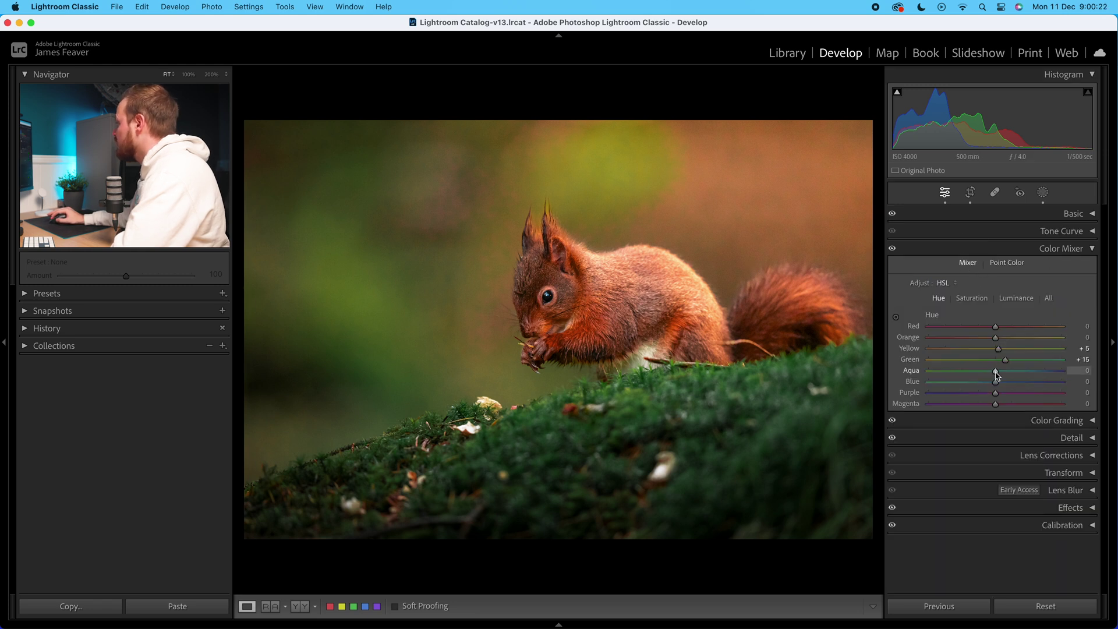
drag(1004, 360, 1004, 362)
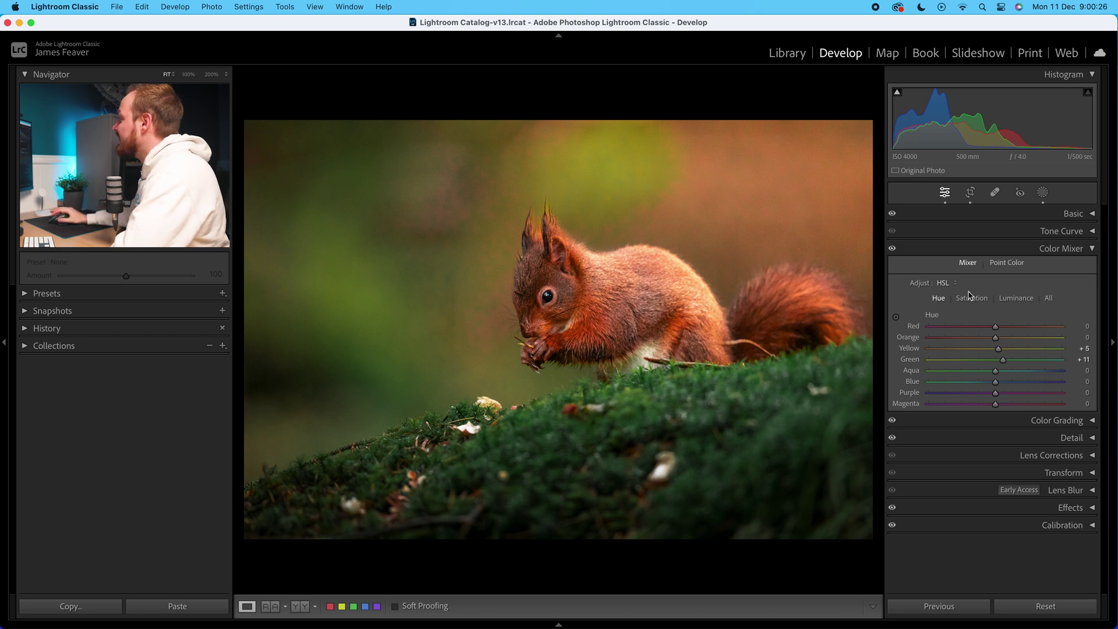
click(1003, 263)
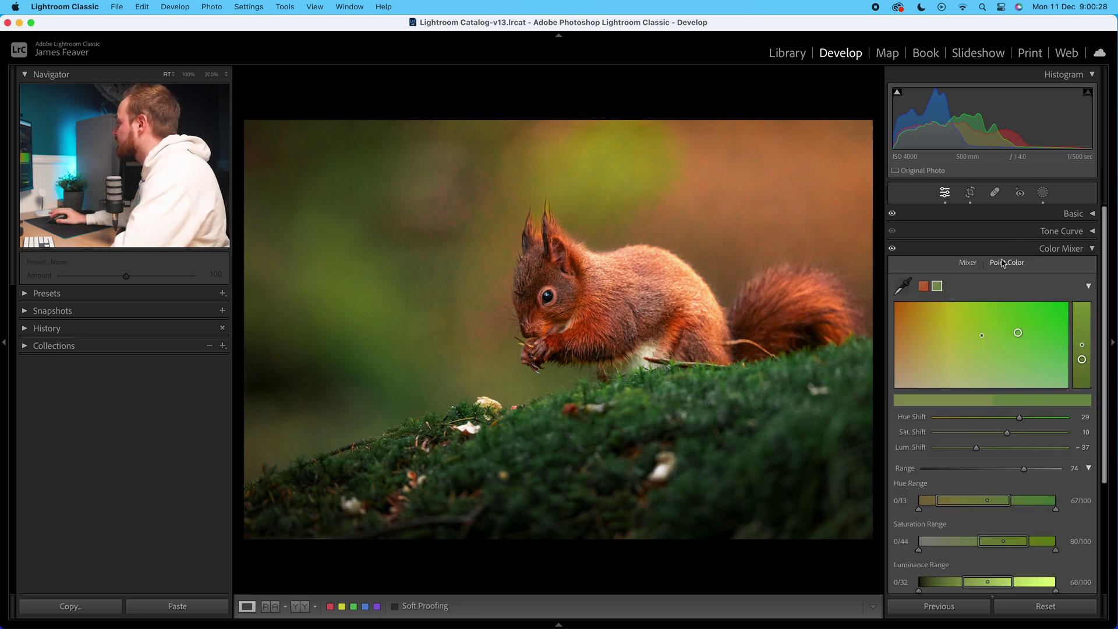
Compare the photo with the Color Mixer edits off and on, and delete the orange Point Color sample.
click(892, 249)
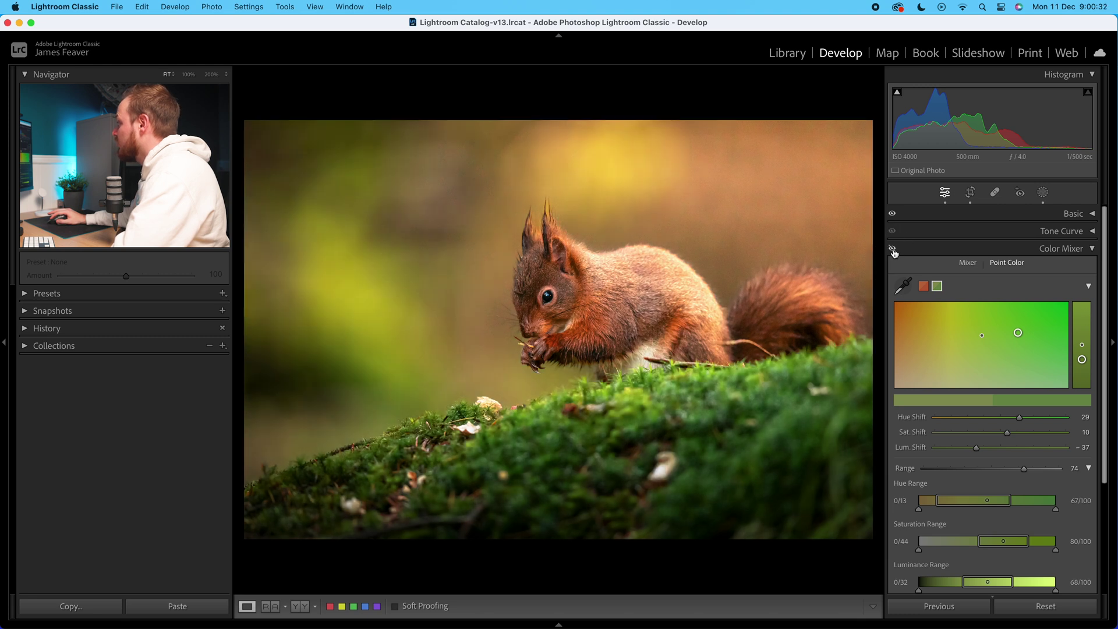
click(893, 249)
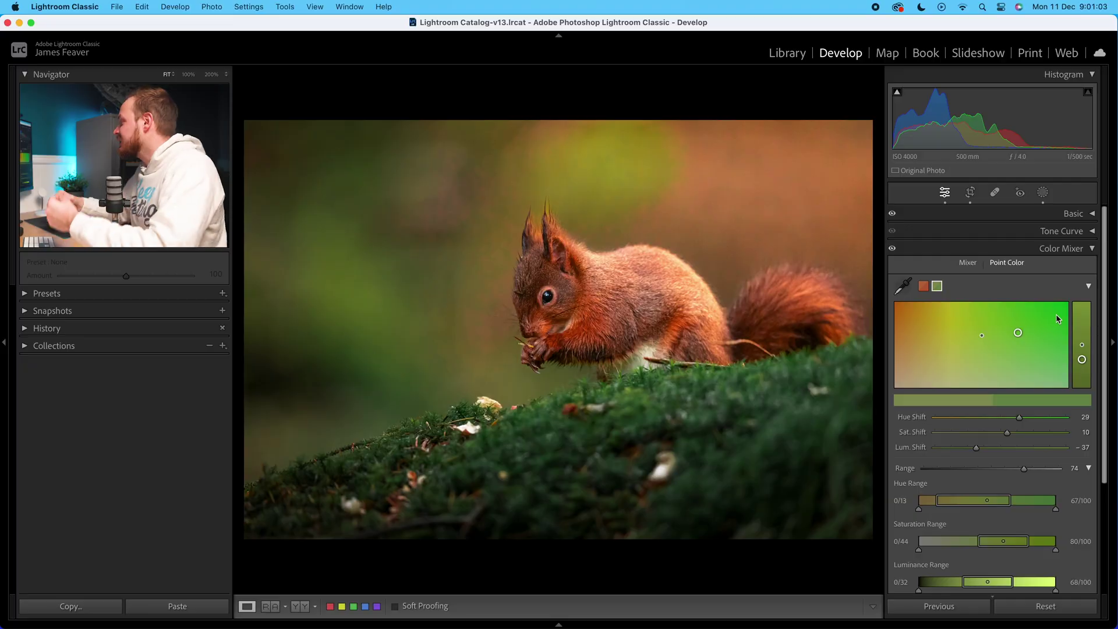
click(923, 286)
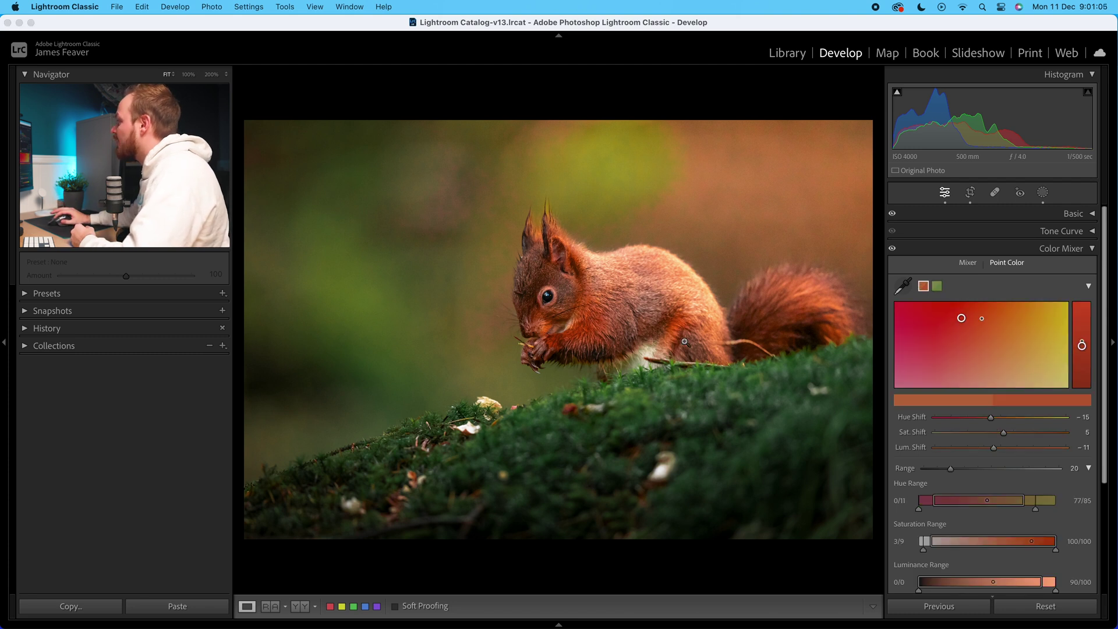
right_click(923, 291)
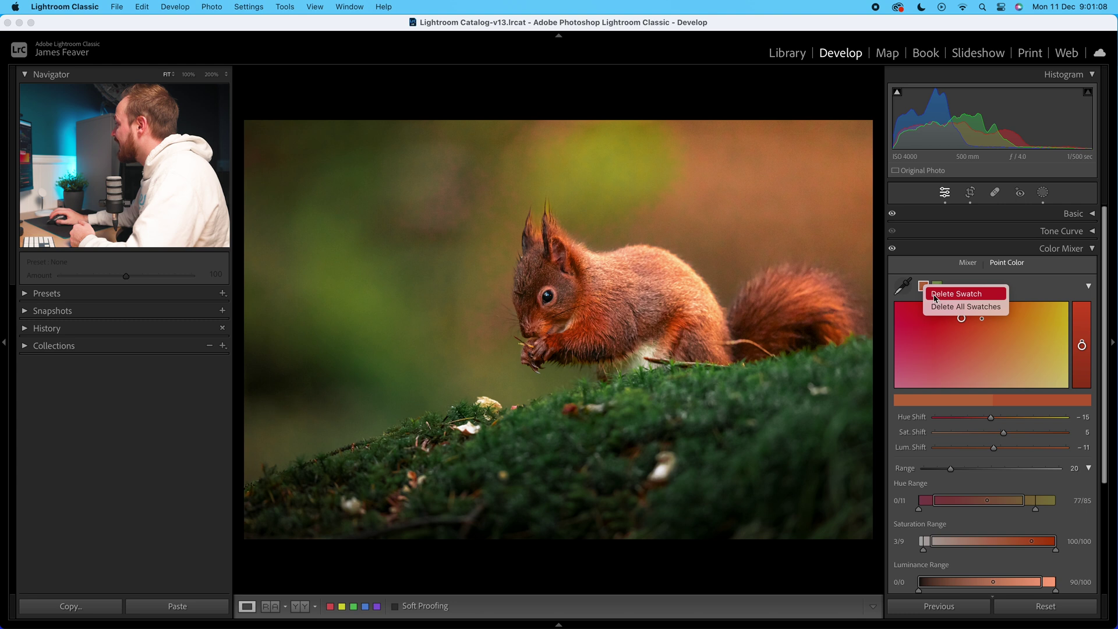
click(936, 294)
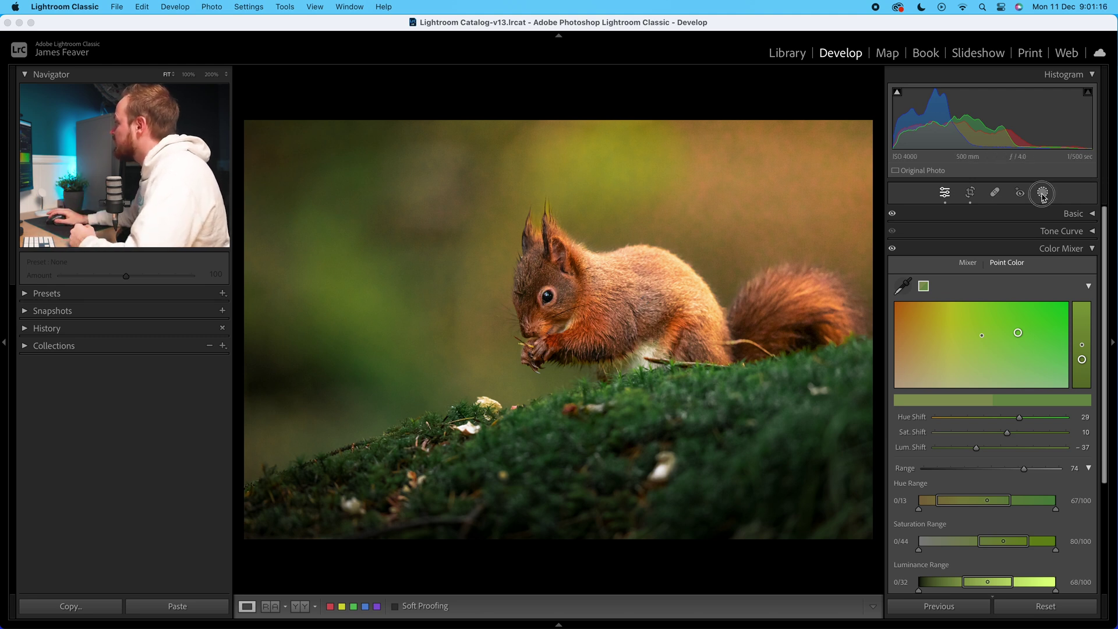
Open the squirrel's subject mask, Mask 1, and add a Point Color sample from its orange fur.
click(1042, 194)
scroll(1026, 249, down, 2)
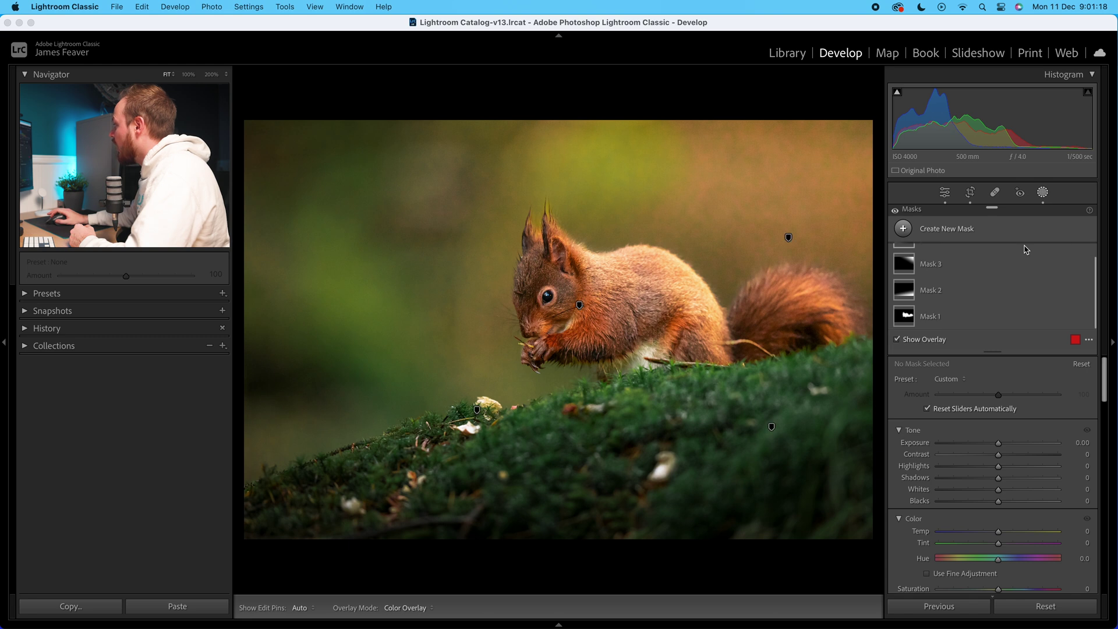
click(906, 281)
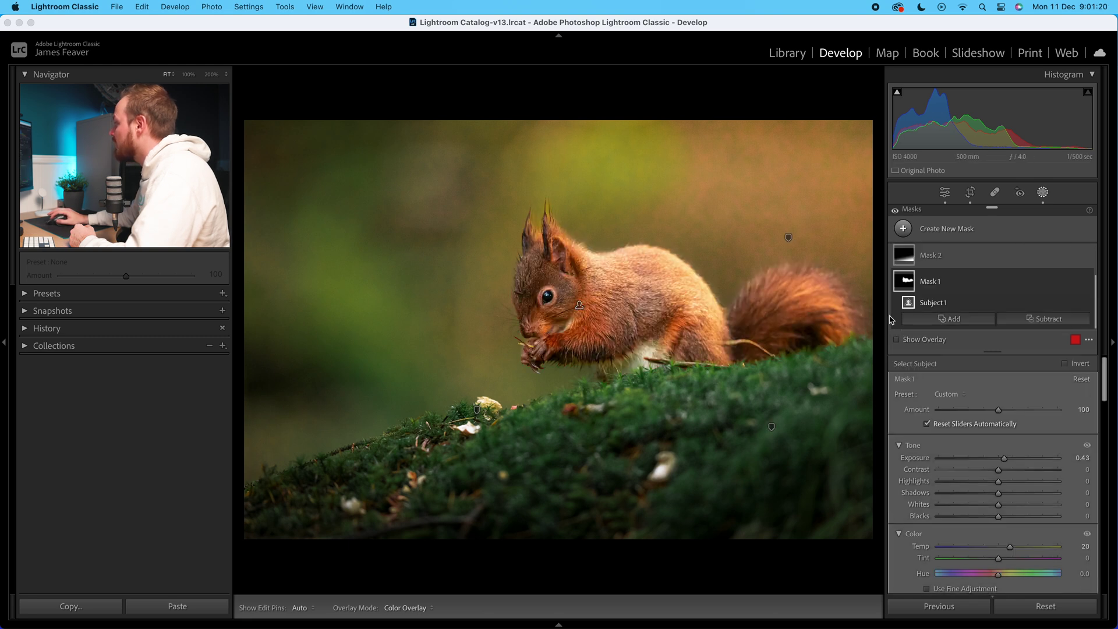
scroll(971, 379, down, 5)
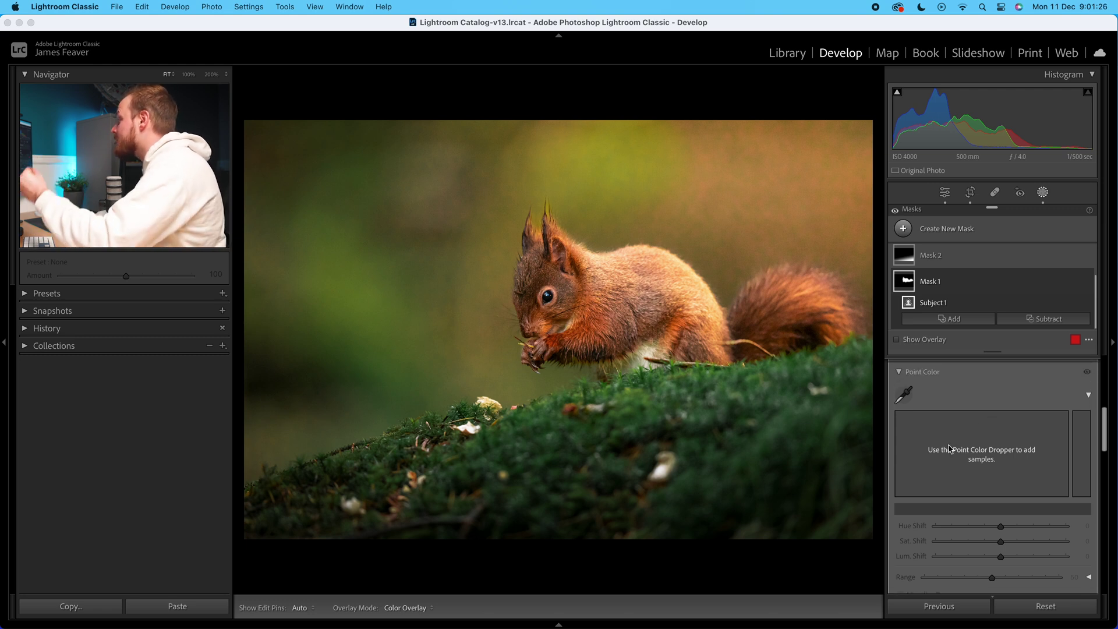
click(905, 395)
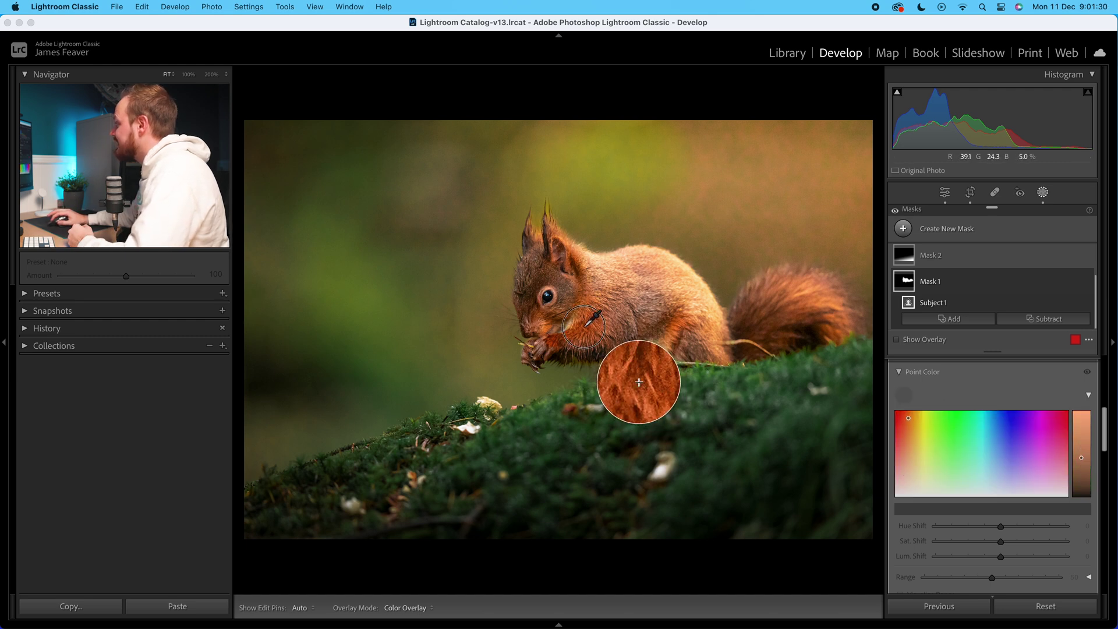
click(636, 374)
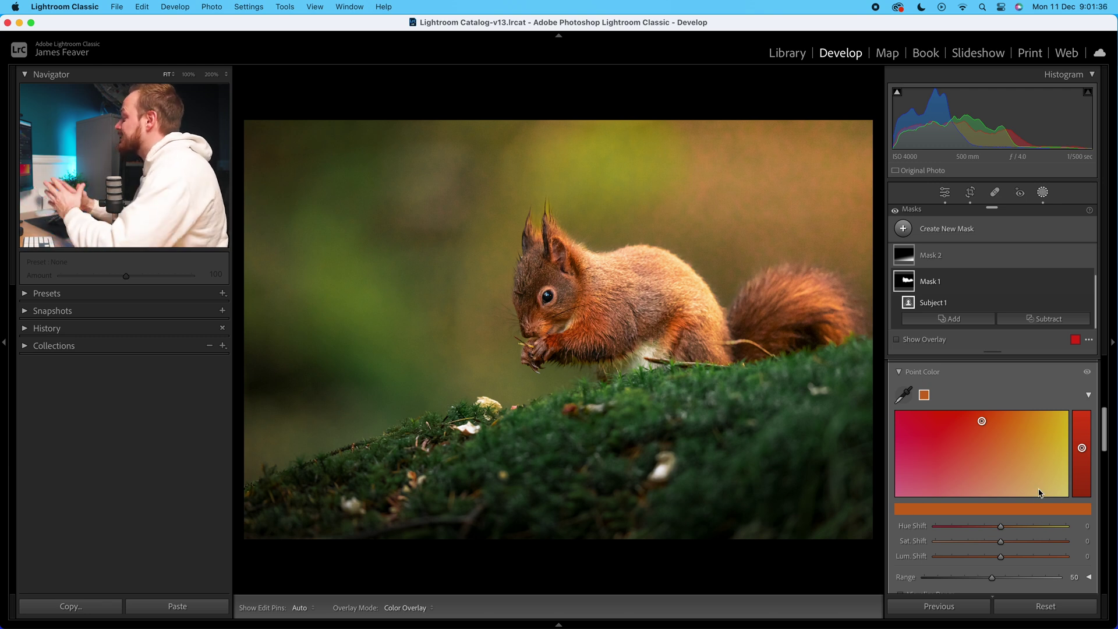
Turn on Visualize Range for the mask's orange sample, increase Range to 79 and reveal the detailed range controls.
scroll(1053, 513, down, 3)
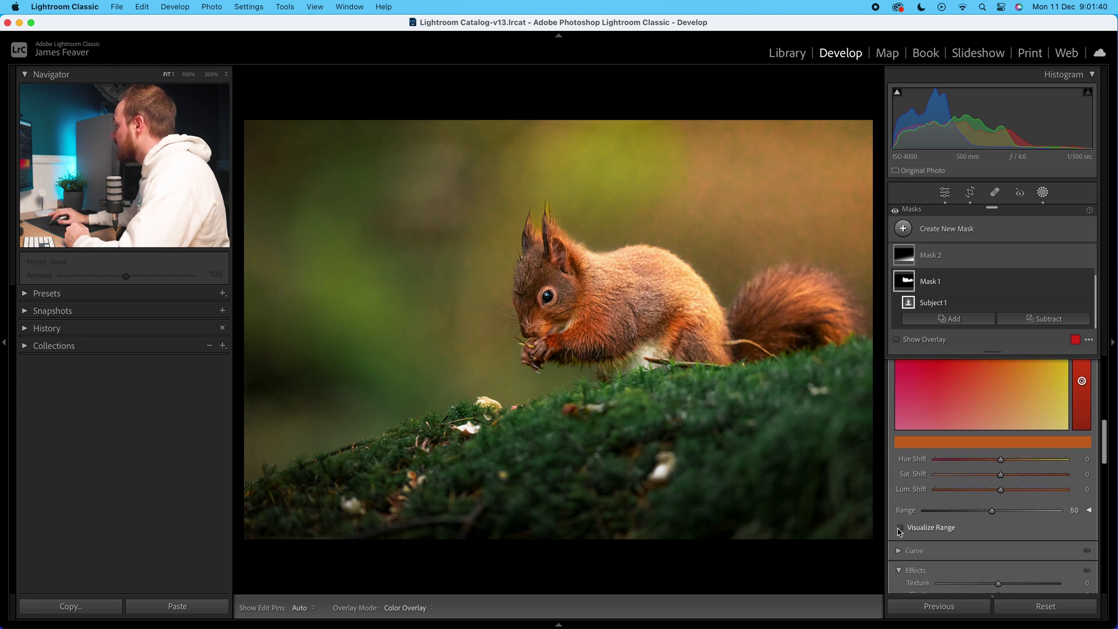
click(901, 528)
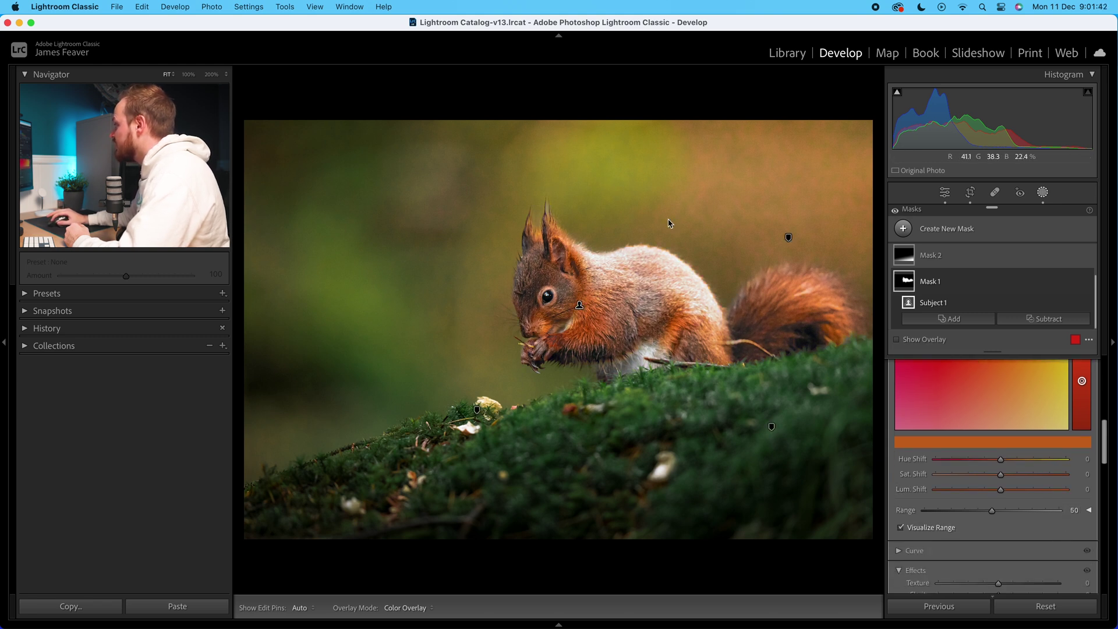
scroll(1066, 517, down, 2)
scroll(1066, 517, up, 3)
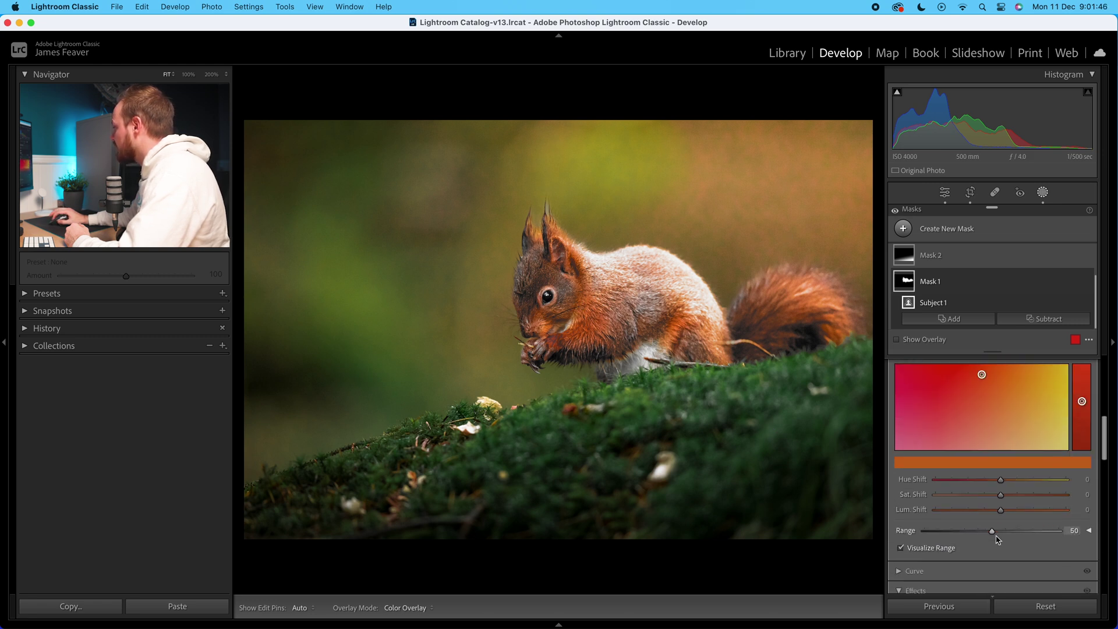
drag(994, 534, 1032, 535)
click(1087, 531)
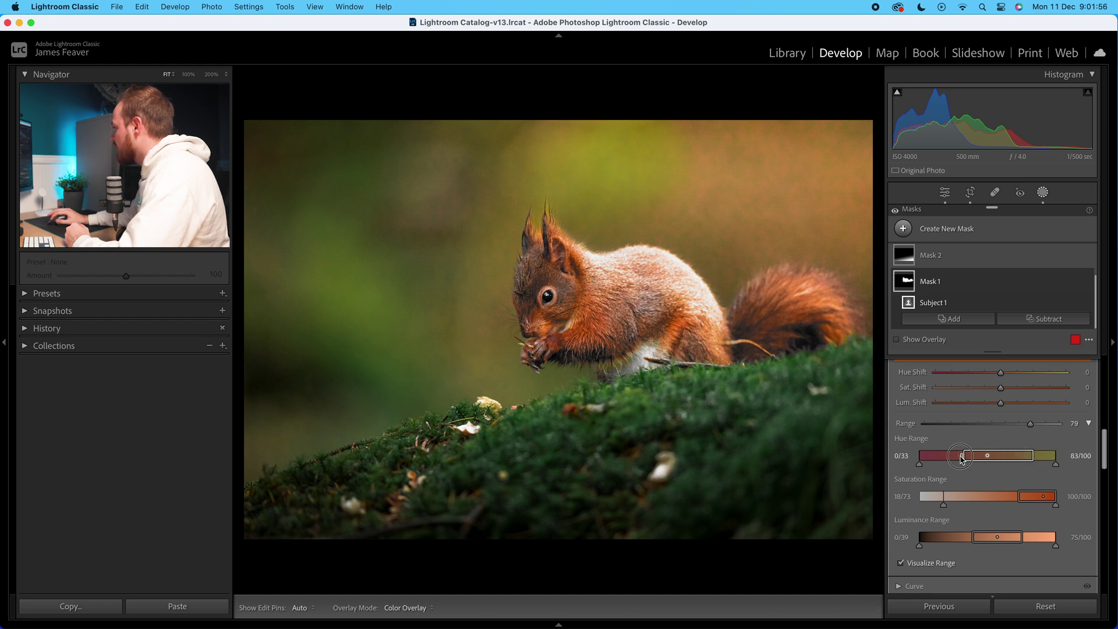
Widen the orange sample's low ends to Hue Range 0/16, Saturation Range 9/18 and Luminance Range 0/15, and extend the luminance high end.
drag(942, 458, 941, 458)
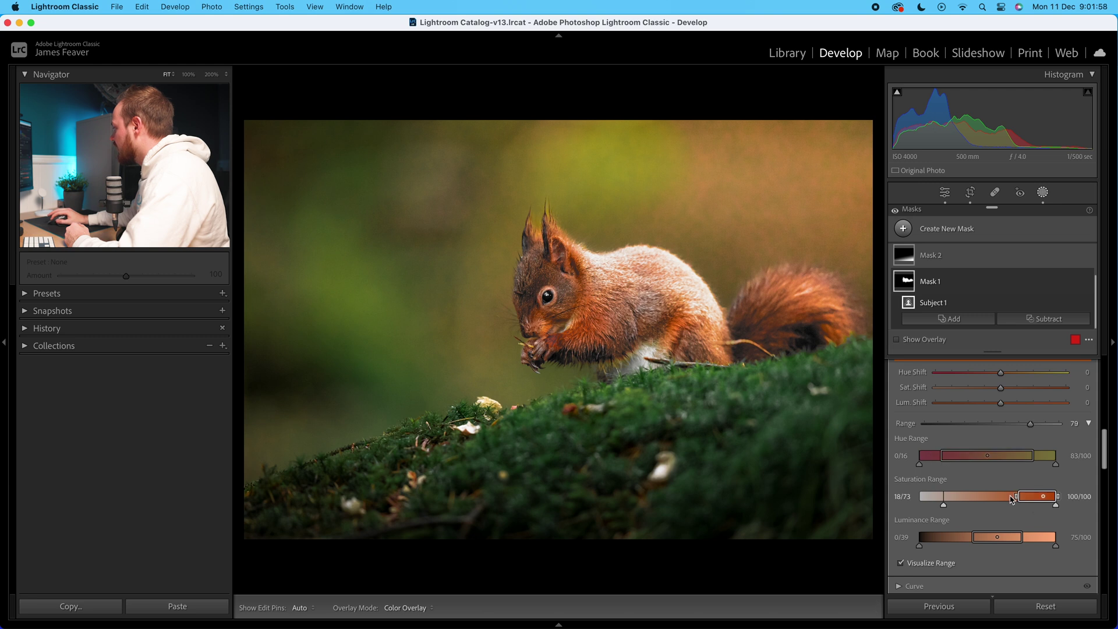
drag(1010, 497, 949, 498)
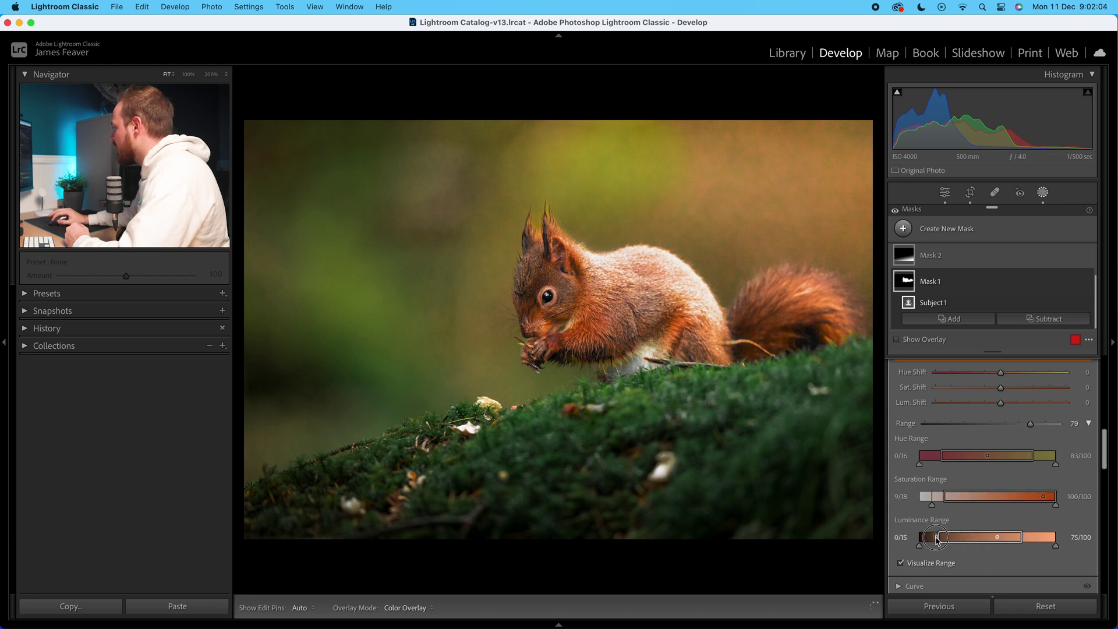
mouse_move(1024, 539)
mouse_down()
mouse_move(1052, 539)
mouse_move(1042, 539)
mouse_up()
Set the mask's orange sample to Hue Shift −14, Sat. Shift 5 and Lum. Shift −10.
scroll(1050, 489, up, 3)
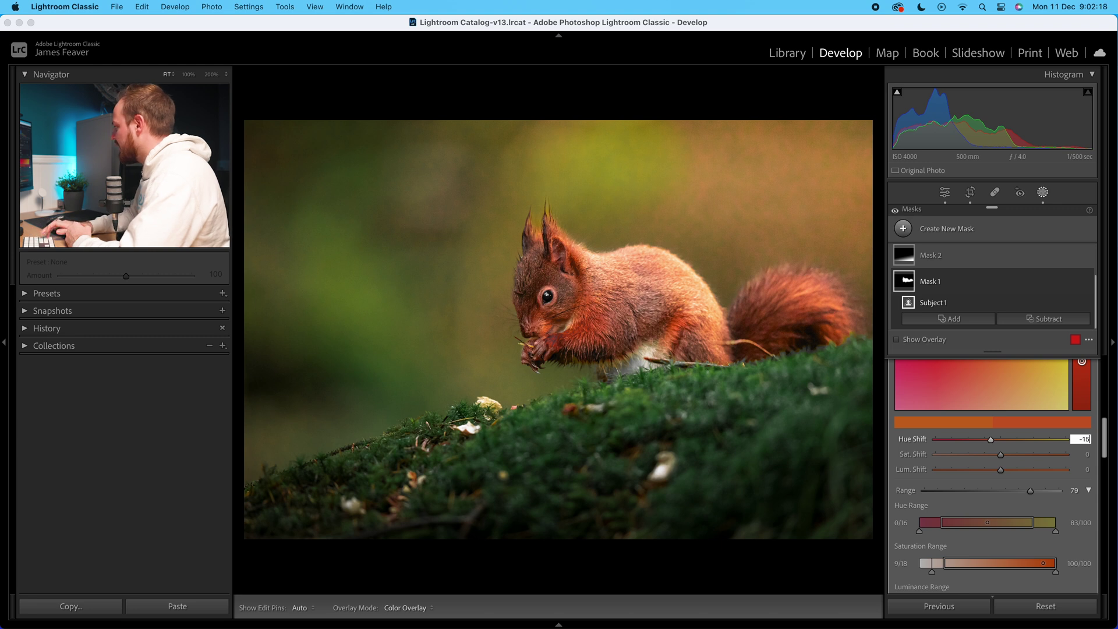
key(Return)
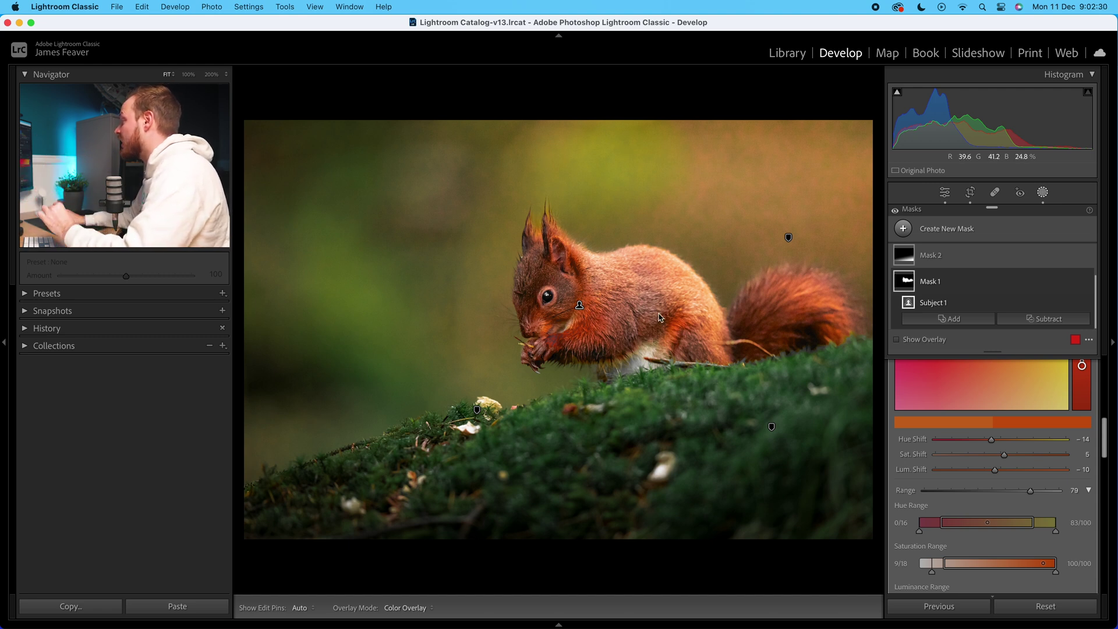
Add two more Point Color samples to Mask 1, one green and one from the brown background behind the squirrel.
scroll(1015, 436, up, 3)
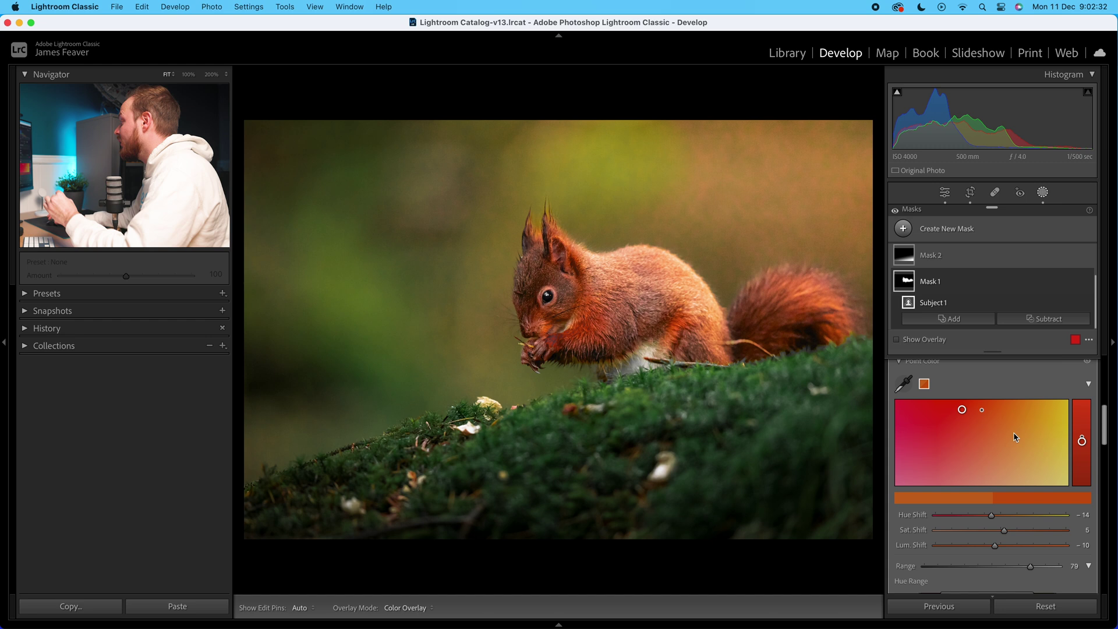
scroll(1015, 436, up, 1)
scroll(1013, 435, up, 2)
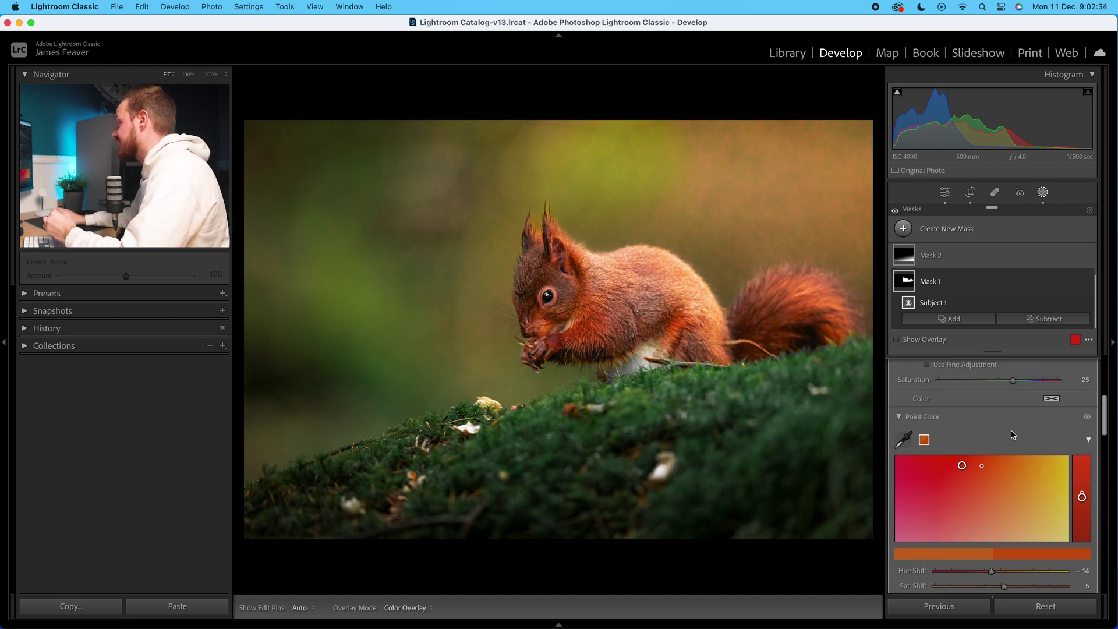
scroll(1013, 435, up, 1)
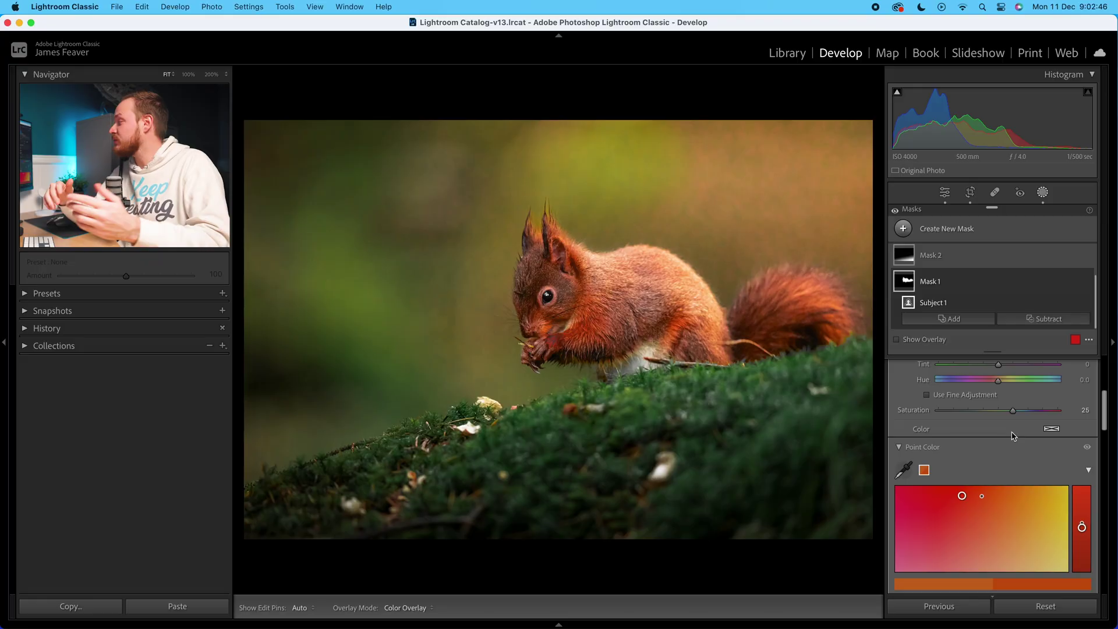
scroll(955, 414, down, 3)
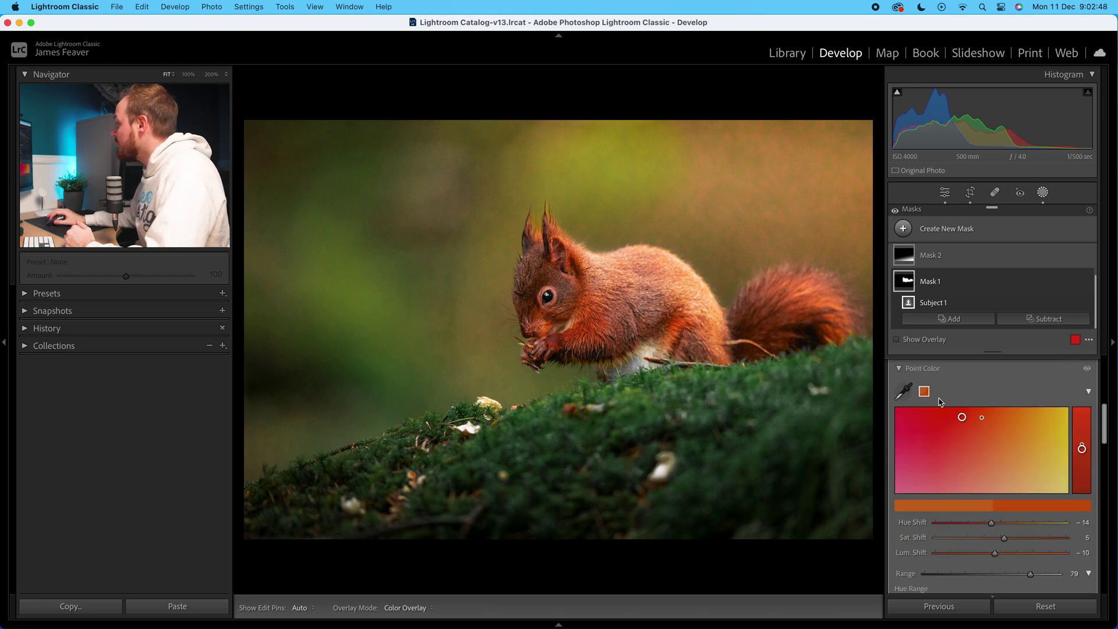
click(937, 391)
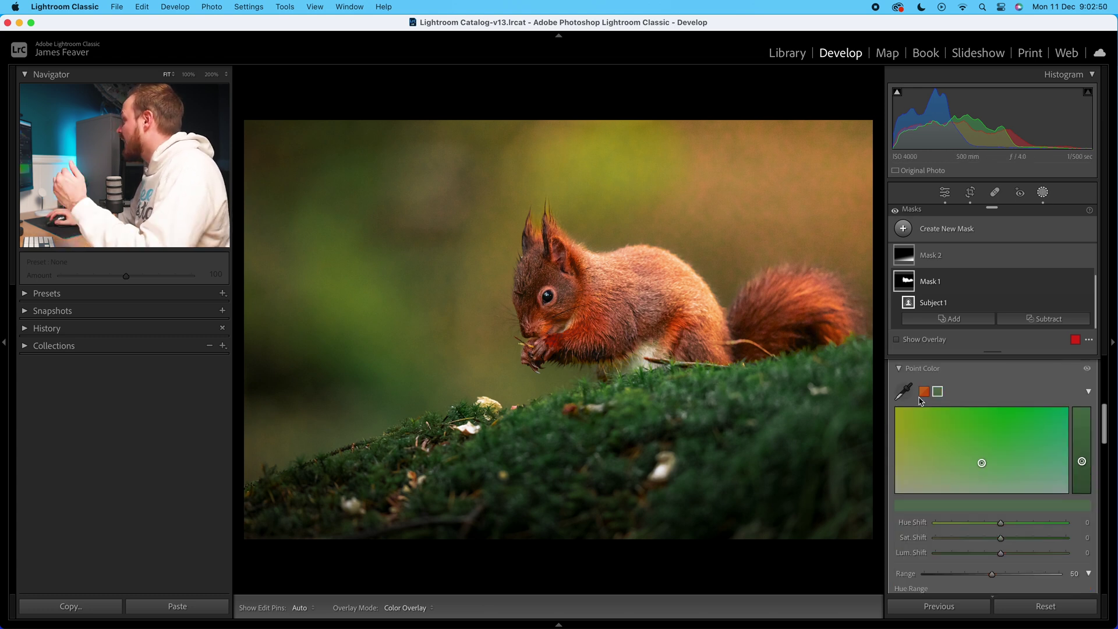
click(903, 391)
click(793, 190)
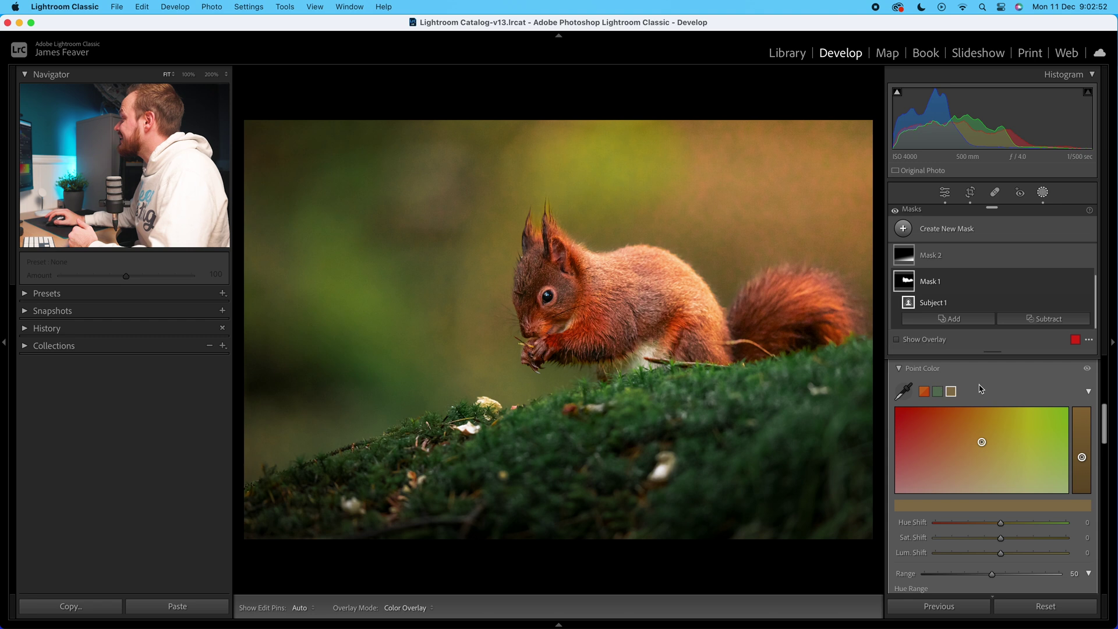